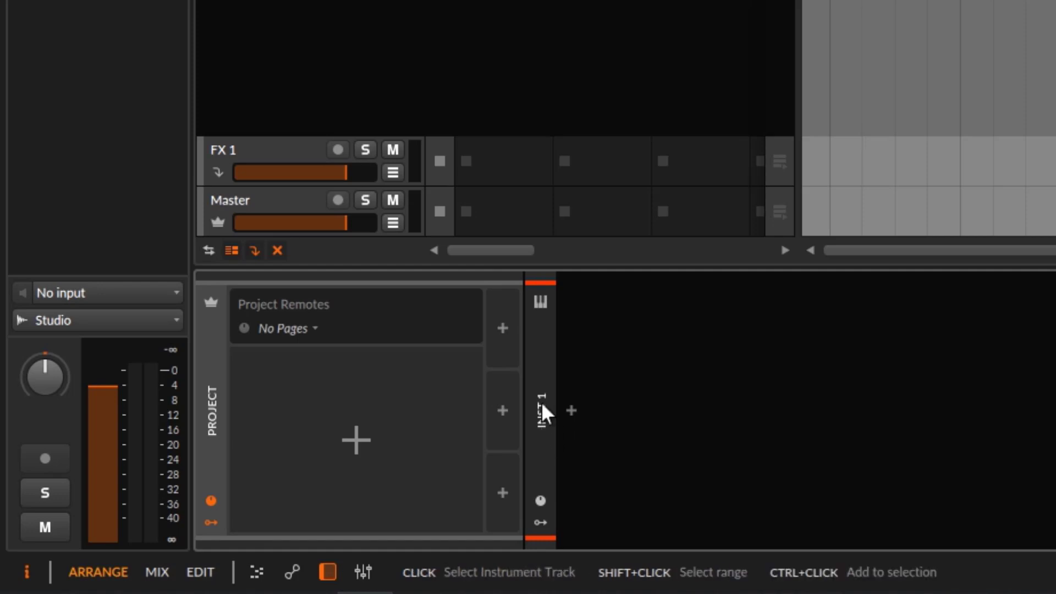
- Select the Inst 1 track and collapse its Project and Track Remotes panels
left_click(541, 374)
left_click(540, 501)
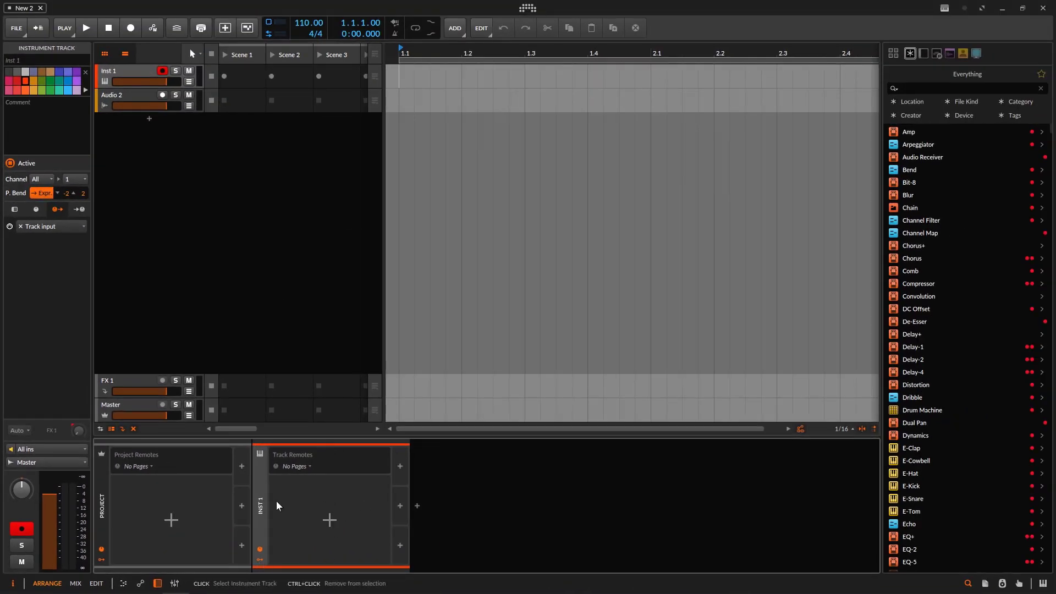
left_click(259, 559)
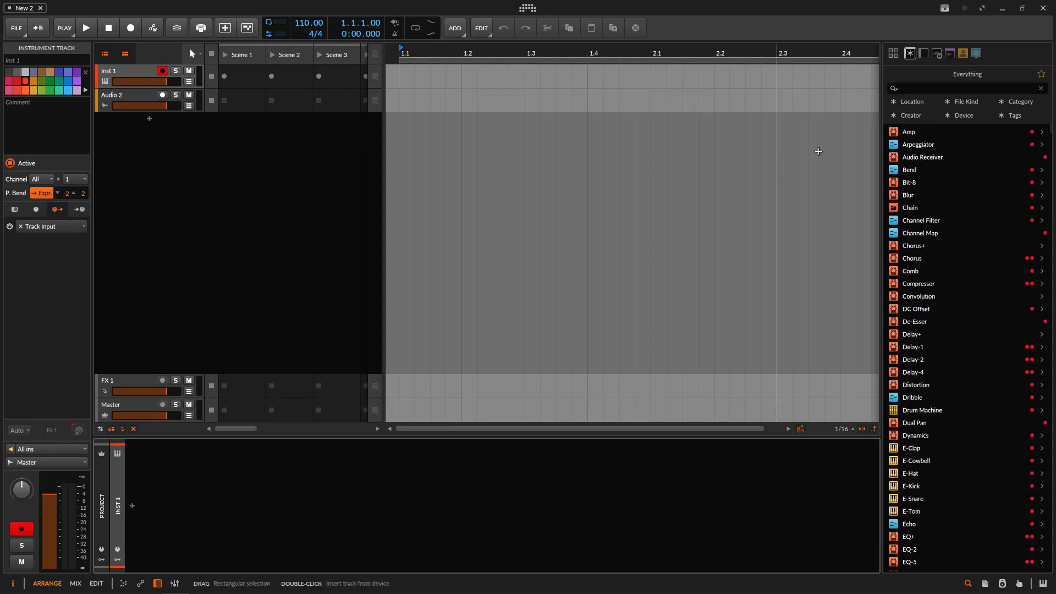
- Search 'polys' and load Polysynth onto the Inst 1 track
left_click(930, 88)
type("polys")
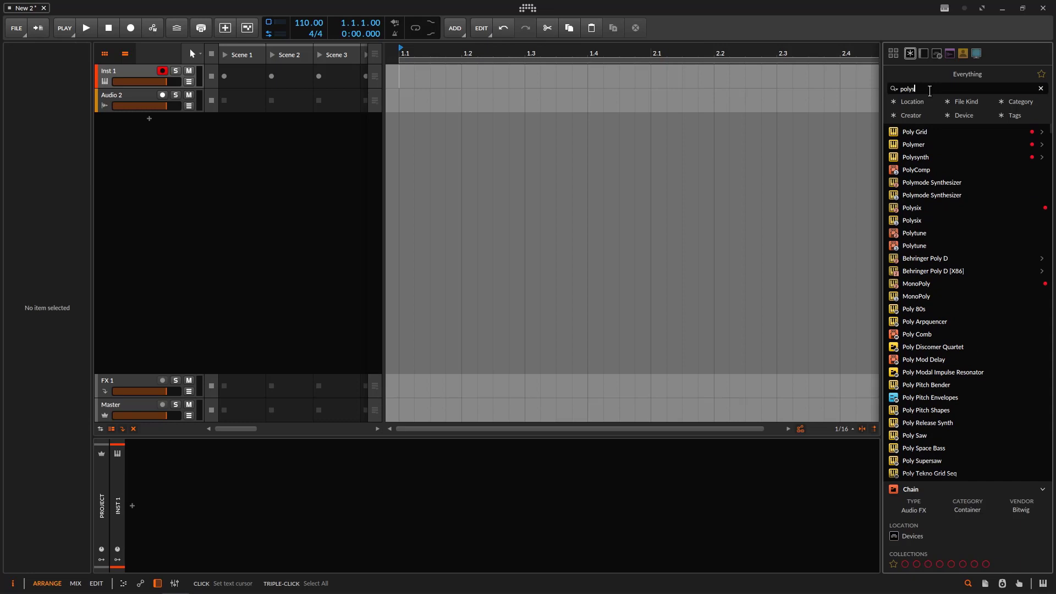
left_click_drag(918, 157, 472, 495)
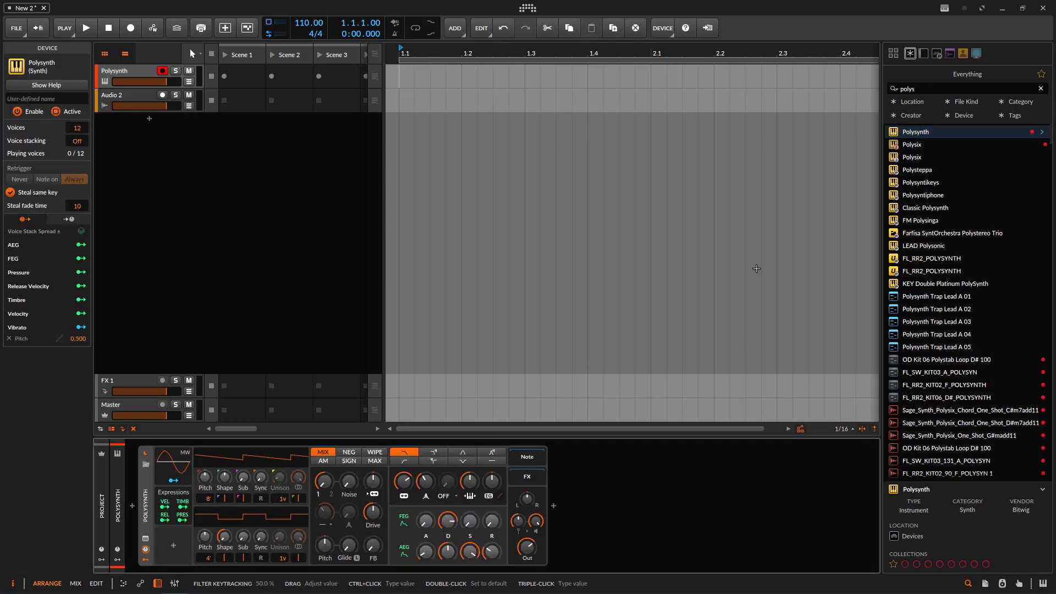
- Add Reverb after Polysynth, then bring up Polysynth's modulator chooser
left_click(933, 90)
type("r")
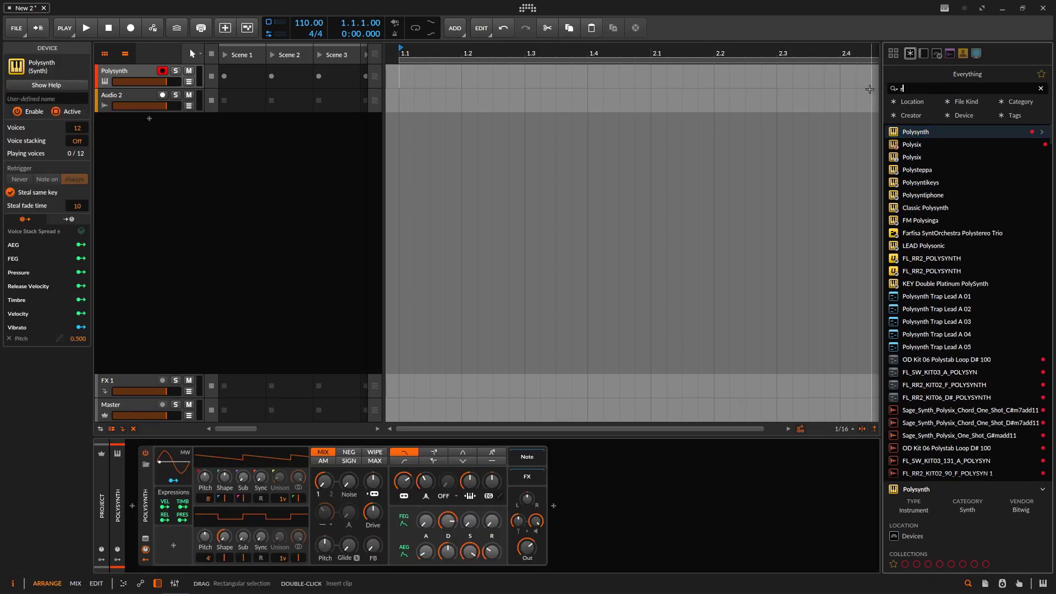
type("everb")
key("Return")
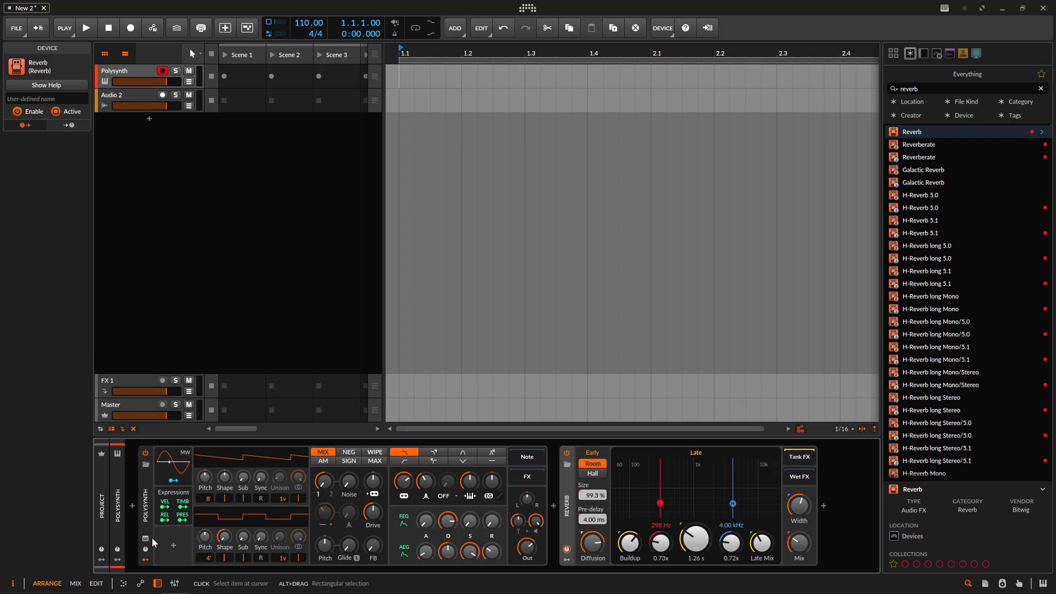
left_click(173, 545)
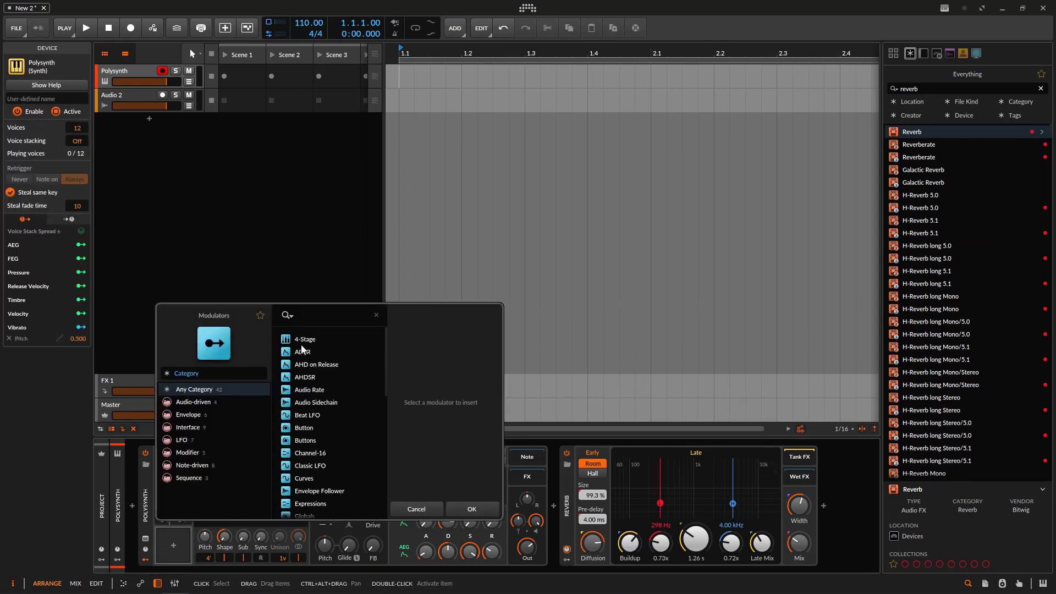
- Add an ADSR modulator to Polysynth and map it to lower the filter frequency
left_click(303, 352)
left_click(454, 507)
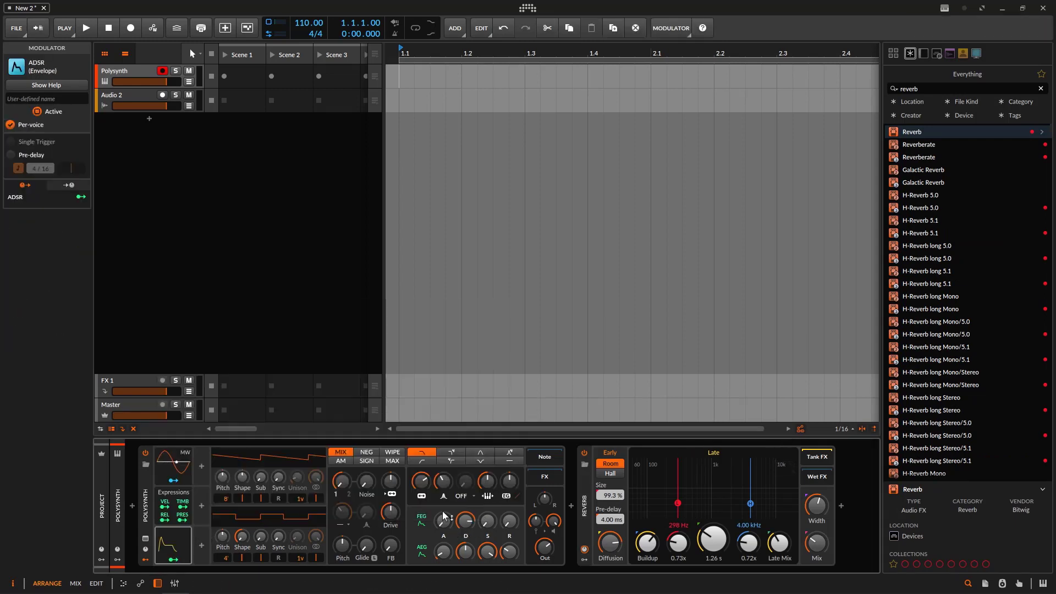
left_click(173, 560)
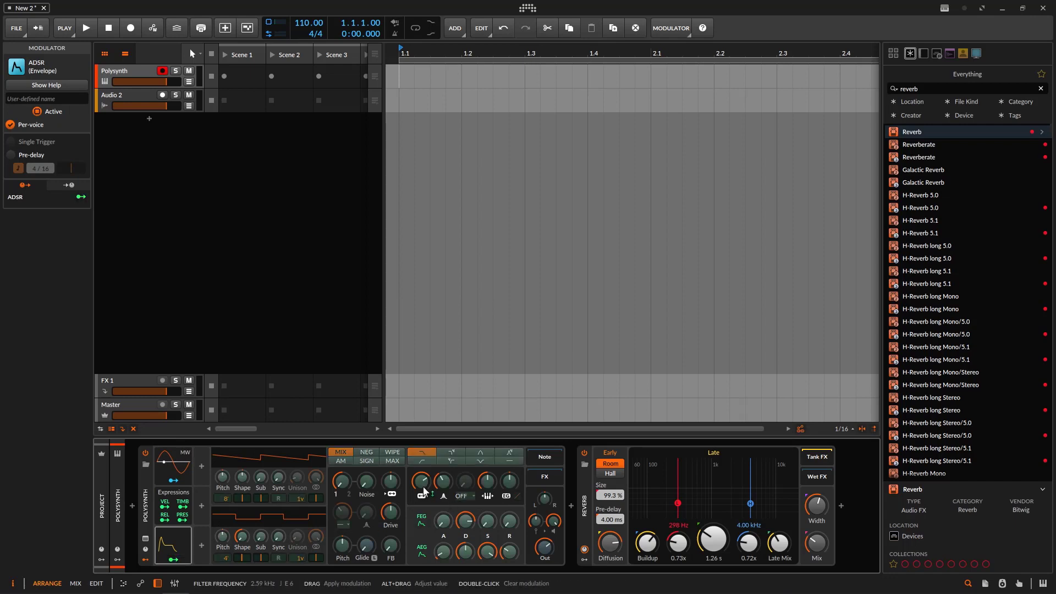
left_click_drag(421, 482, 421, 484)
left_click(173, 560)
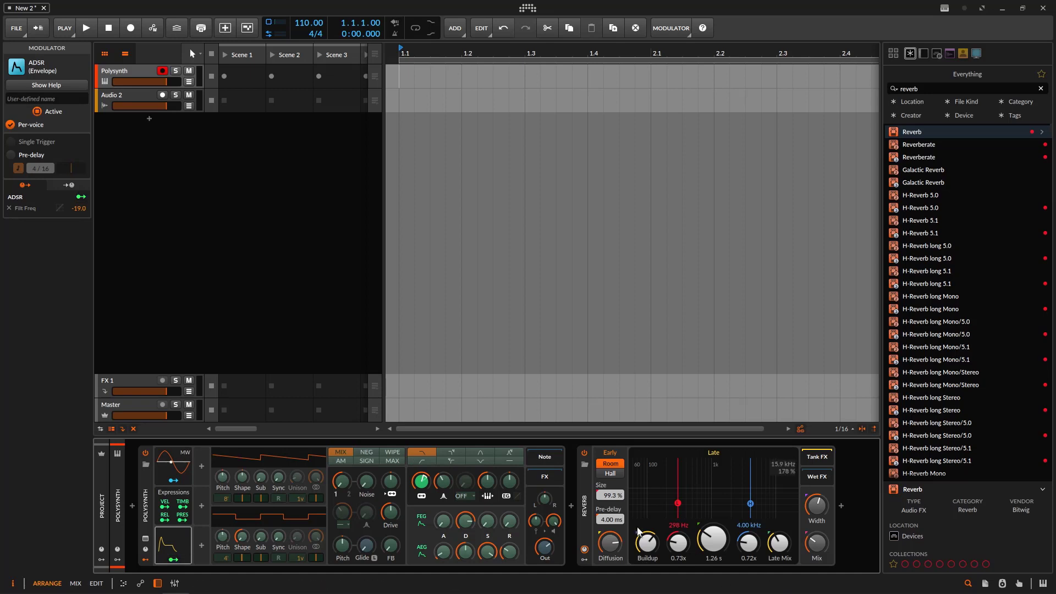
- Delete the ADSR modulator and clear the browser search text
right_click(168, 546)
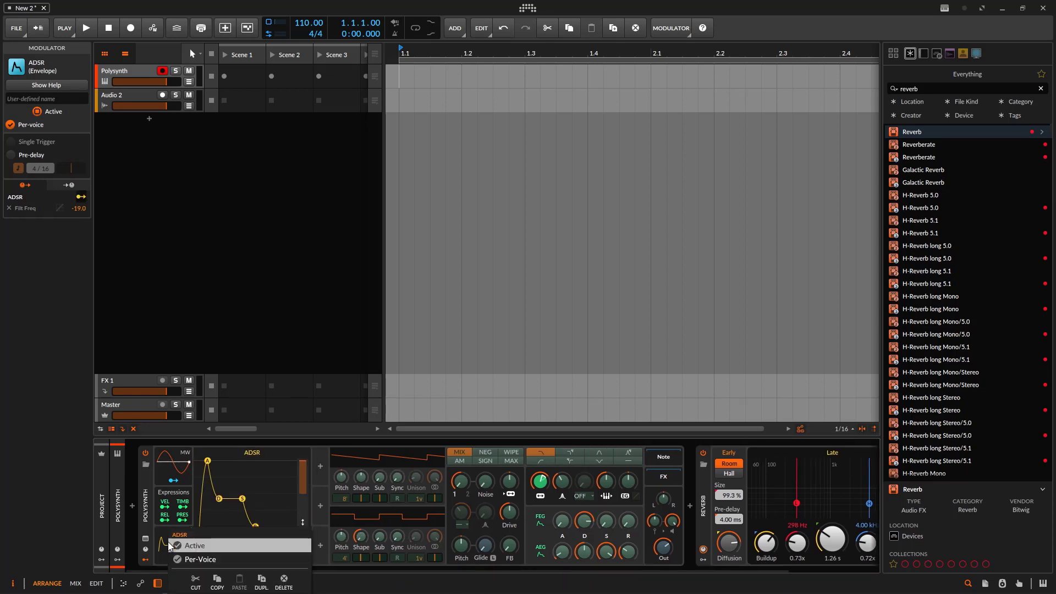
left_click(242, 560)
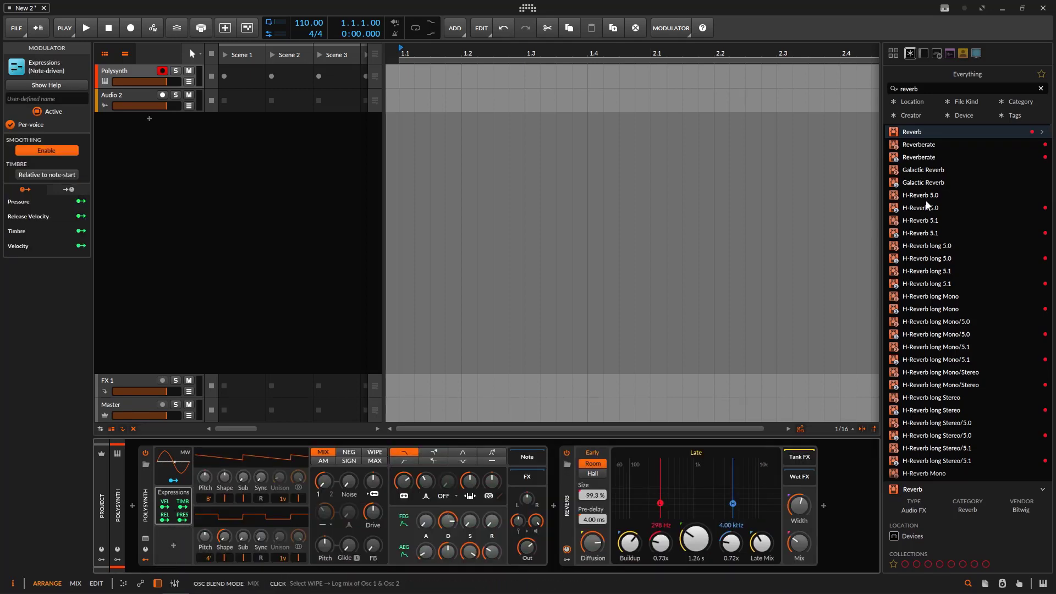
left_click(933, 89)
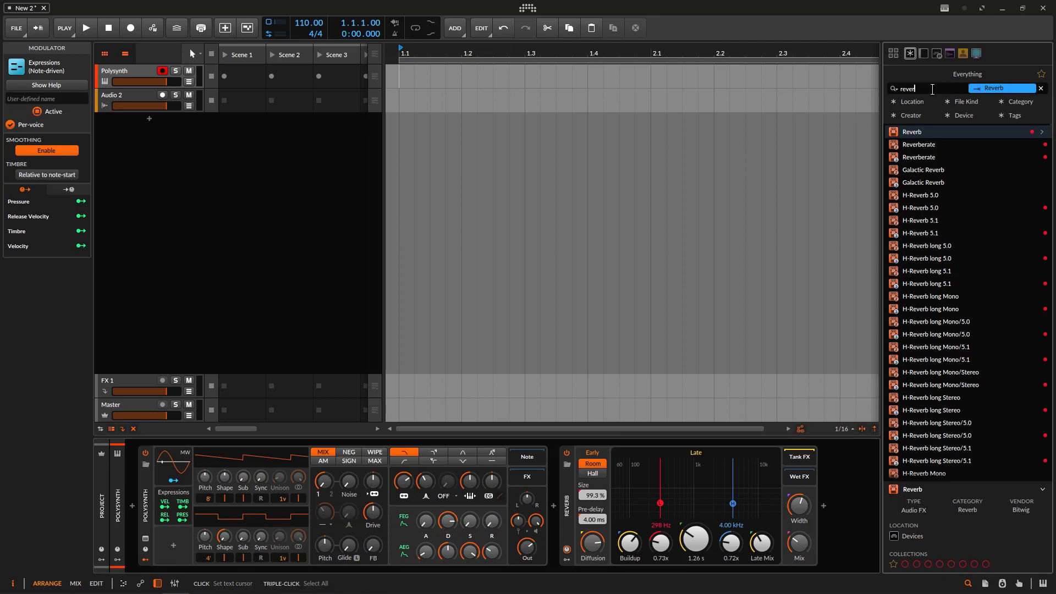
type("re")
key("BackSpace")
key("BackSpace")
- Insert a Chain container from a 'chain' search and move Polysynth ahead of the Reverb
type("chain")
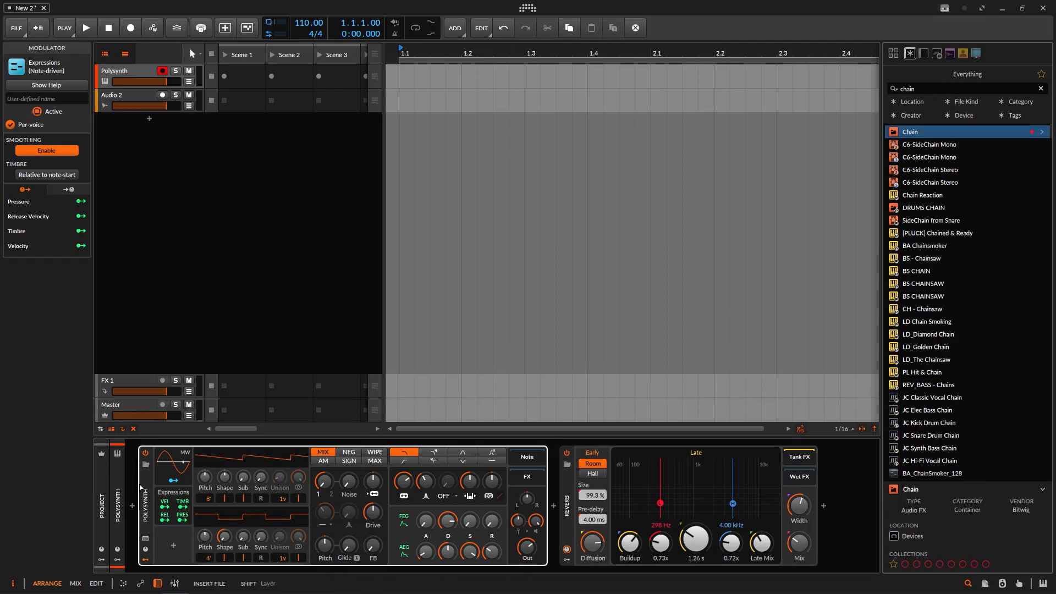
key("Return")
left_click(262, 487)
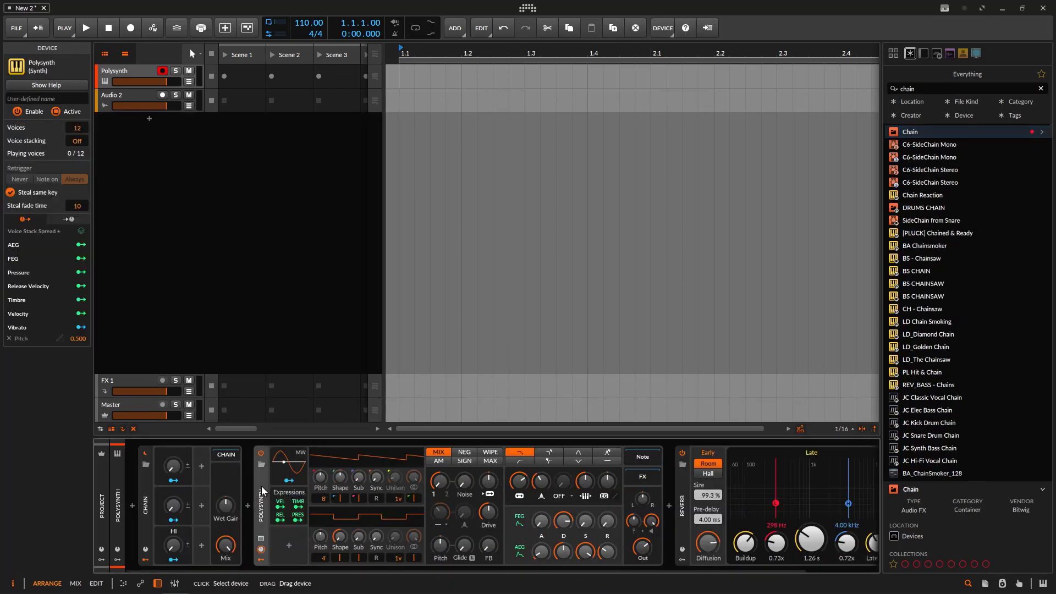
left_click_drag(262, 486, 676, 488)
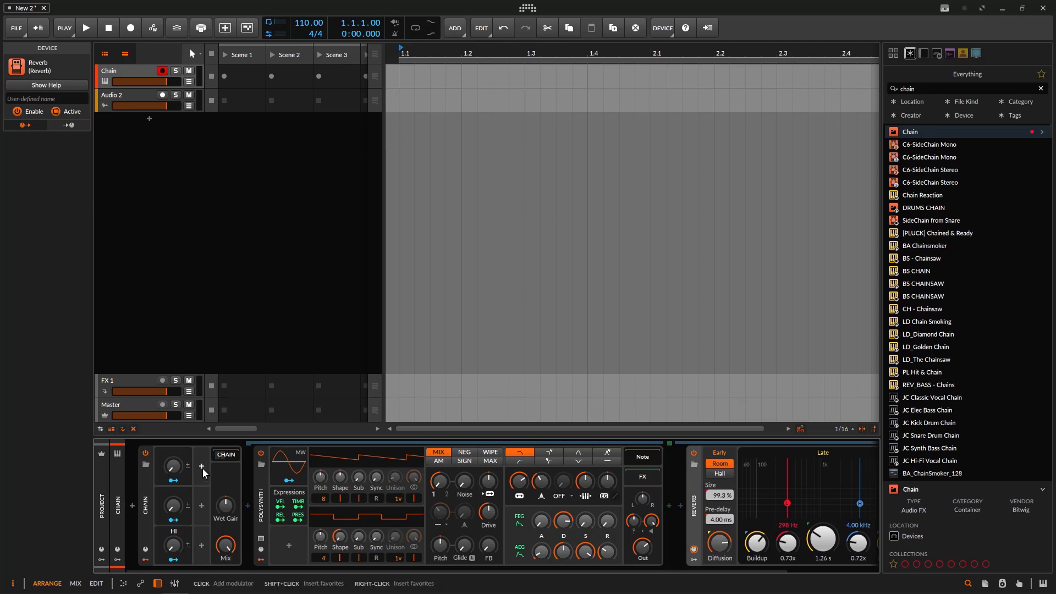
- Add an LFO modulator to the Chain container
left_click(145, 550)
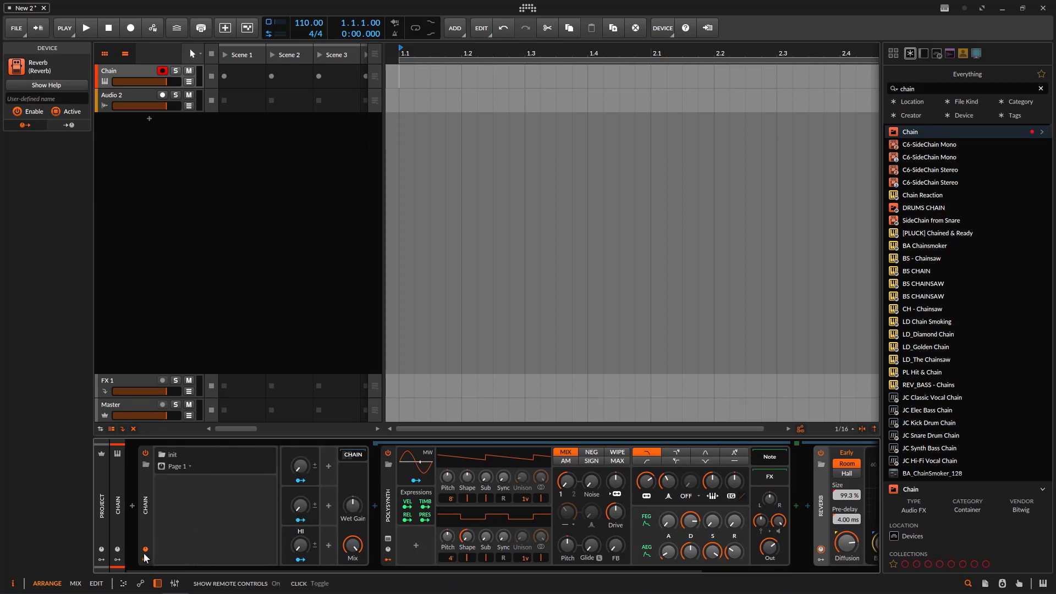
left_click(144, 551)
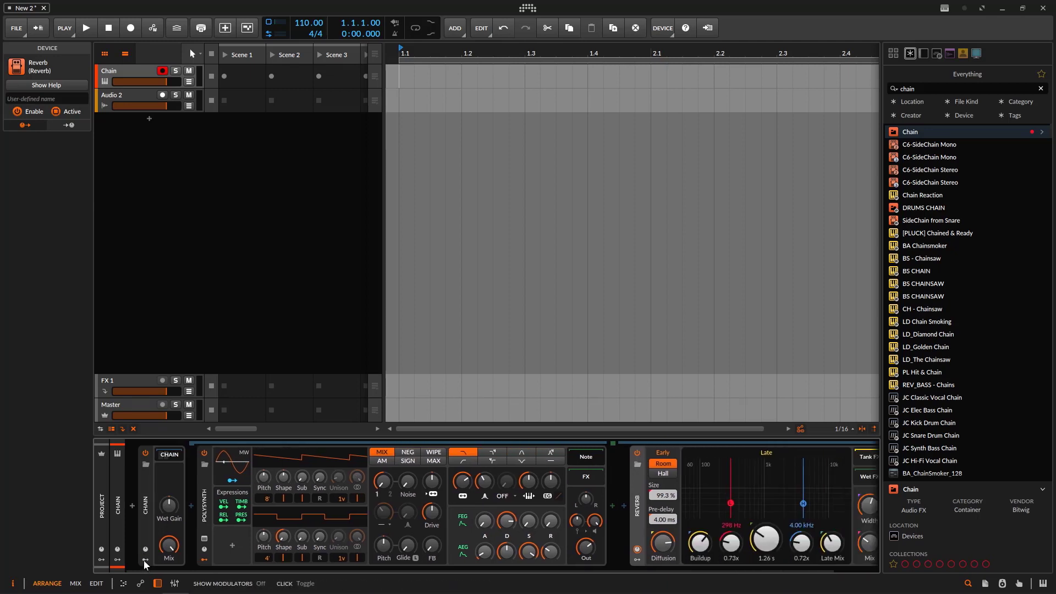
left_click(202, 465)
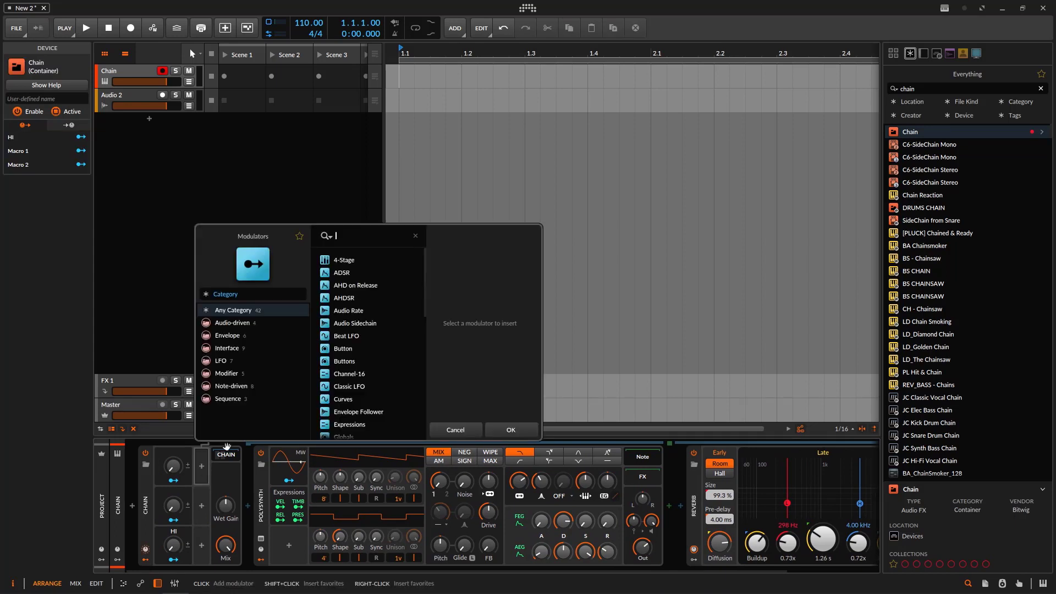
type("lfo")
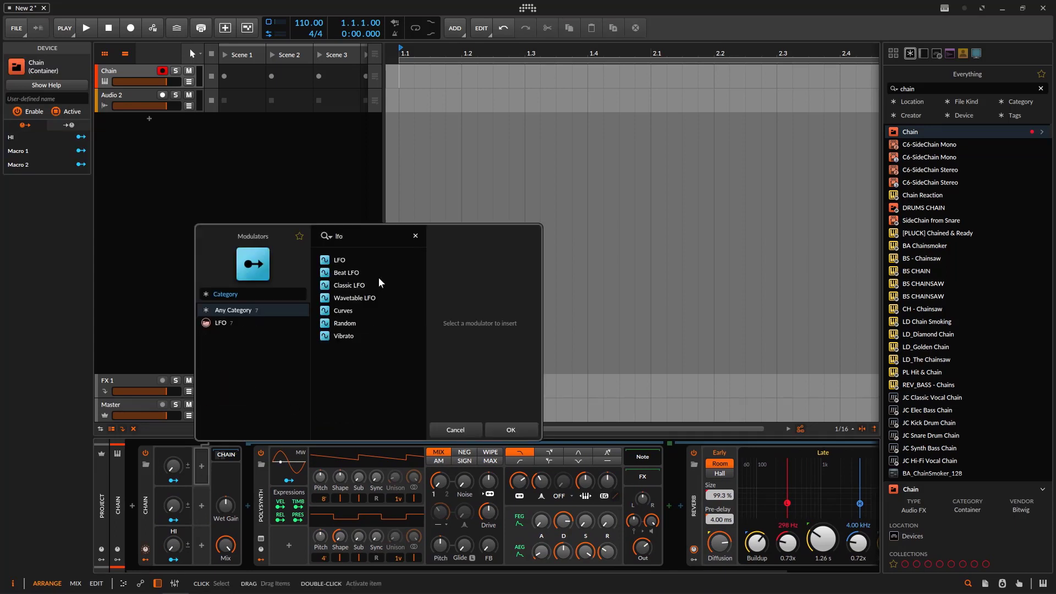
left_click(351, 259)
left_click(513, 429)
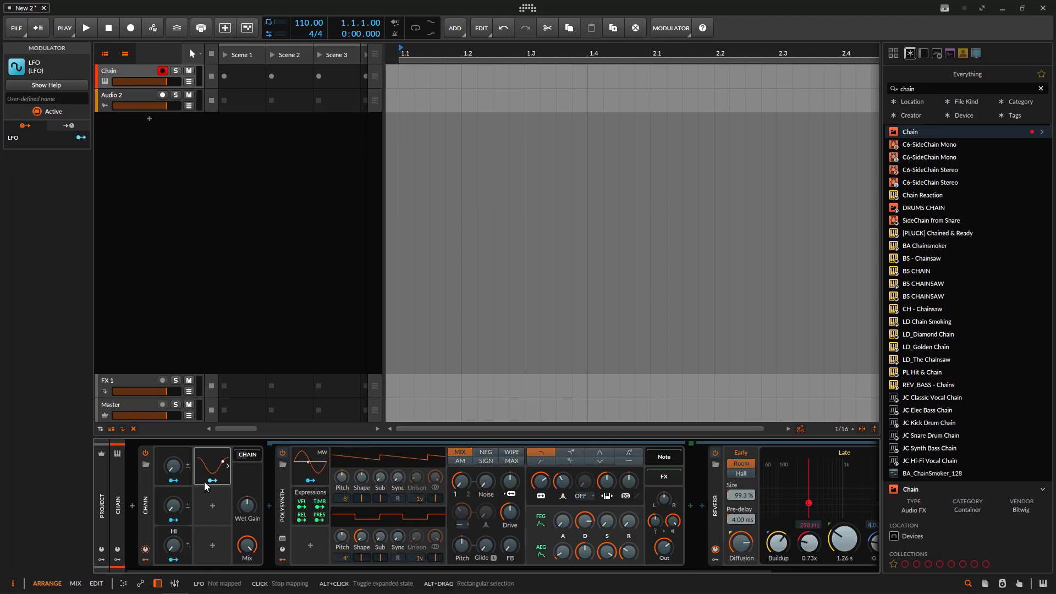
- Route the LFO to Polysynth filter frequency (-18.5) and Reverb Diffusion (-0.22)
left_click_drag(541, 481, 540, 498)
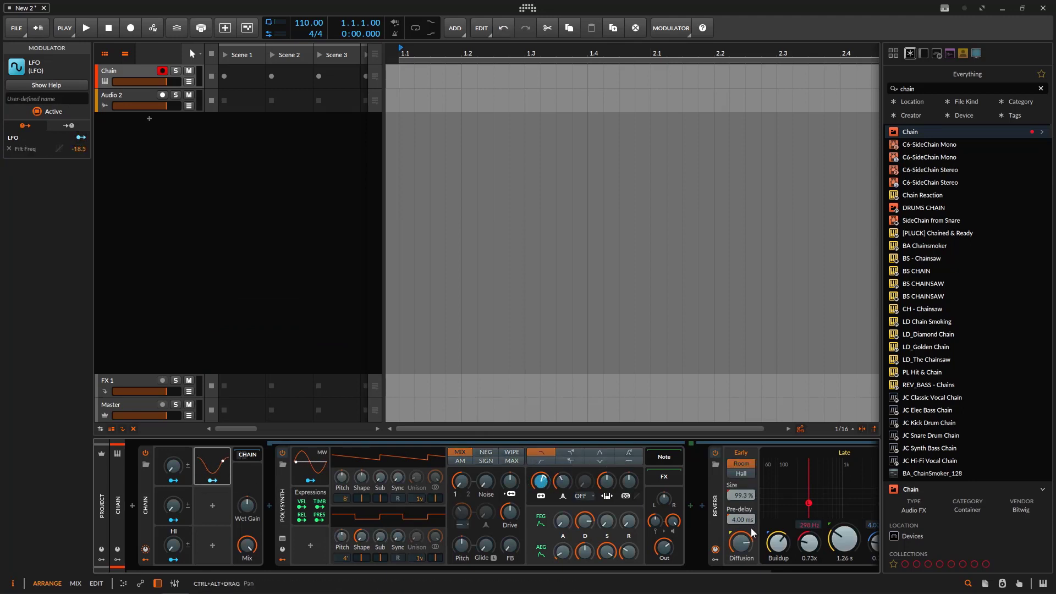
left_click_drag(741, 543, 742, 552)
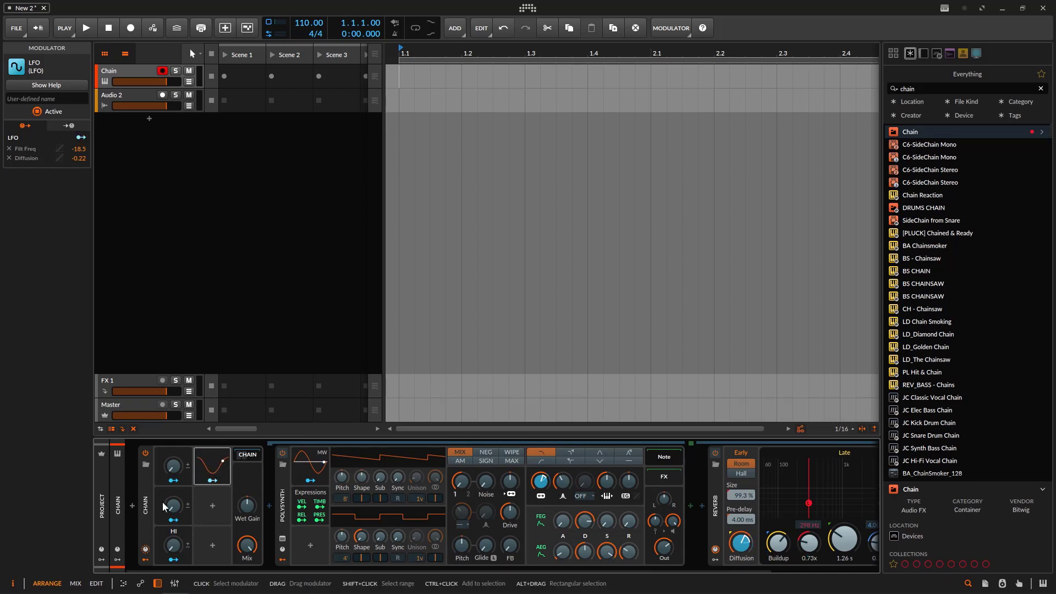
left_click(213, 480)
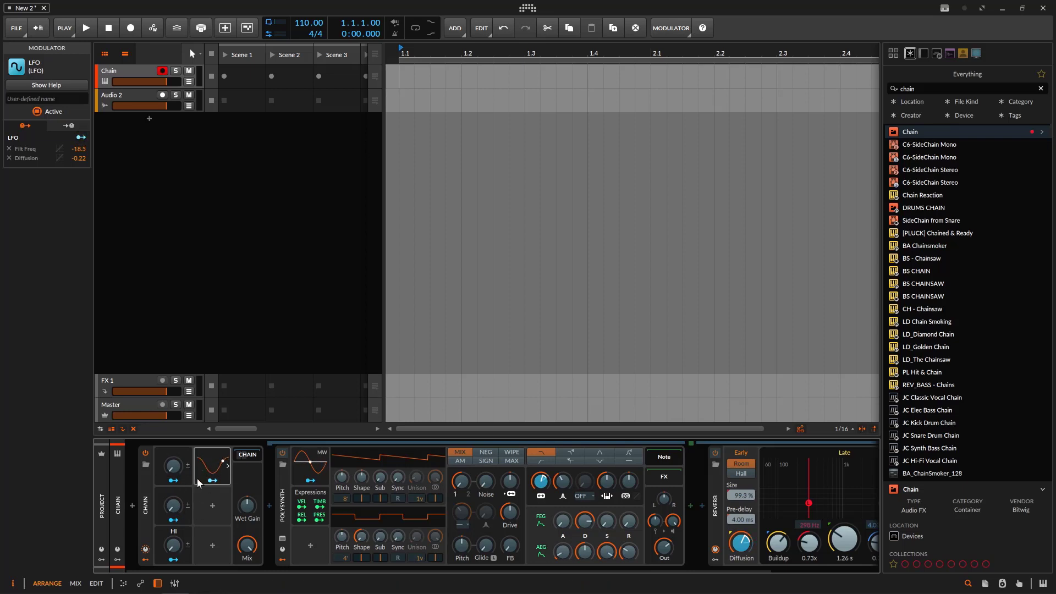
left_click(213, 480)
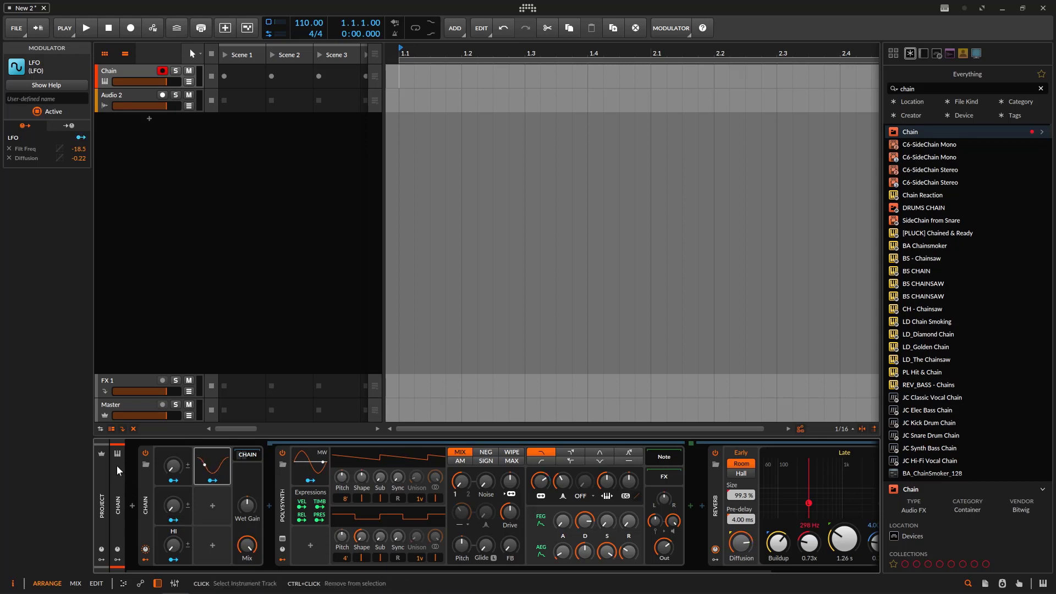
left_click(280, 488)
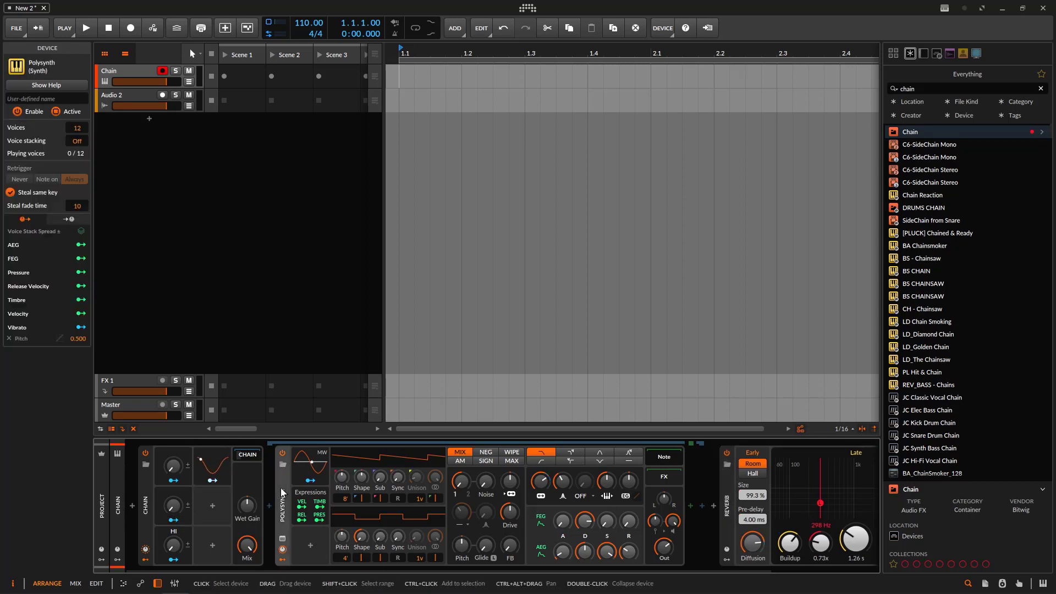
- Show the Polysynth track's remote controls and modulator slots, and open the Remote Controls Editor
left_click(725, 474)
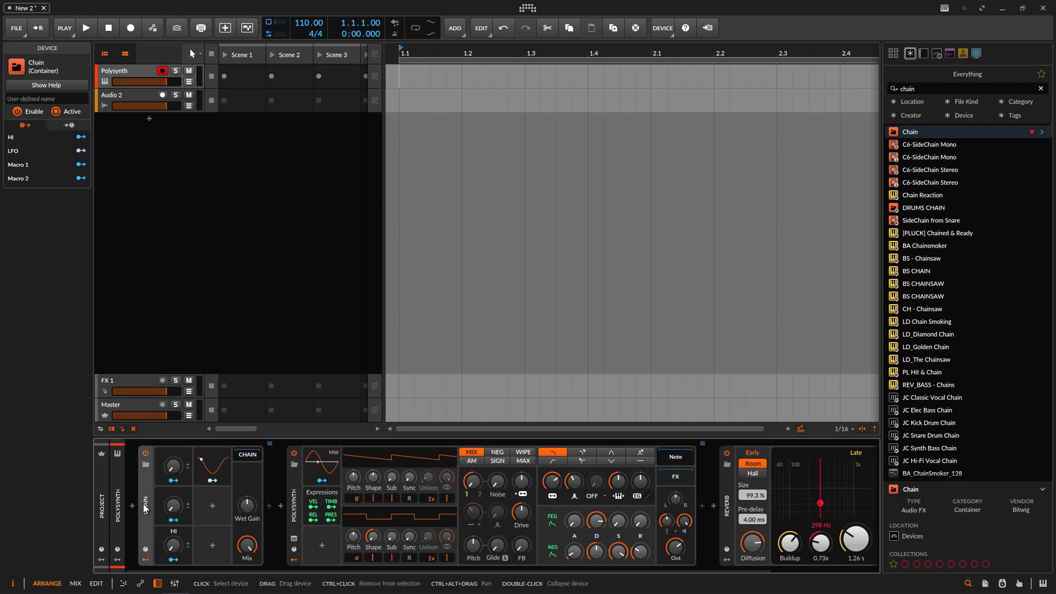
left_click(329, 462)
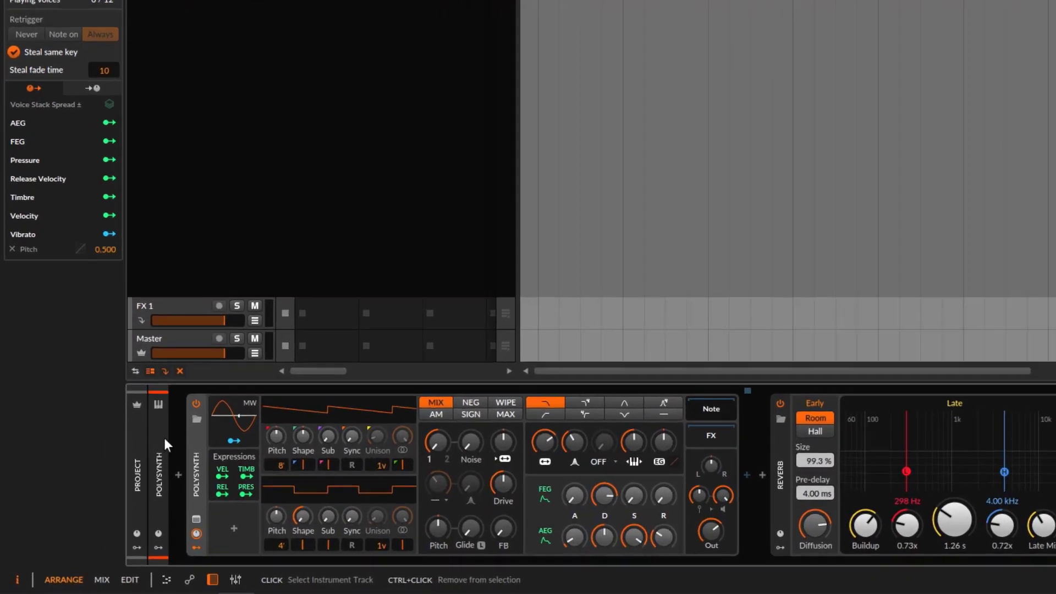
left_click(158, 534)
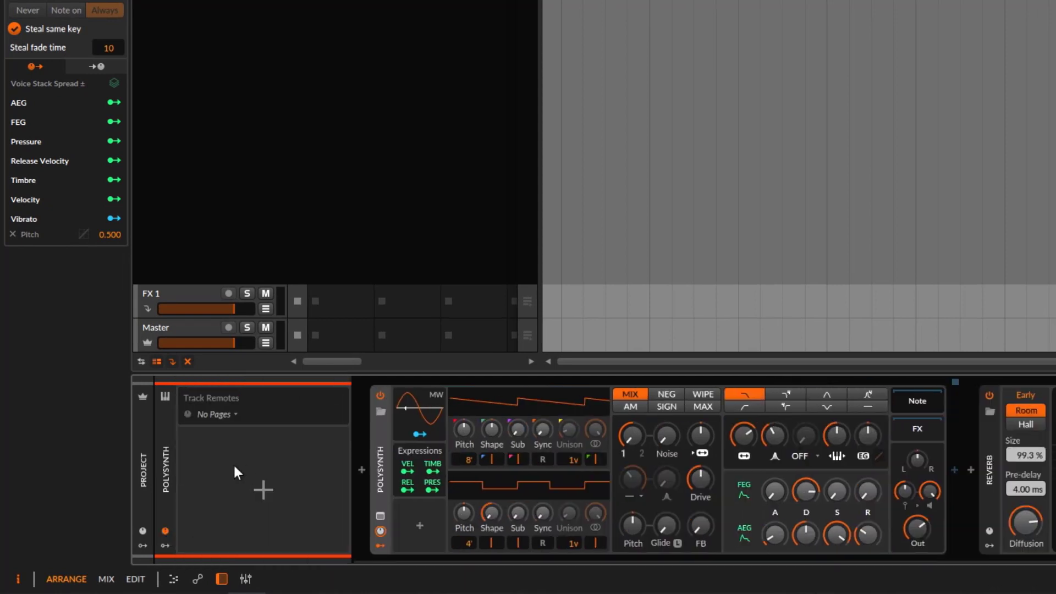
left_click(165, 544)
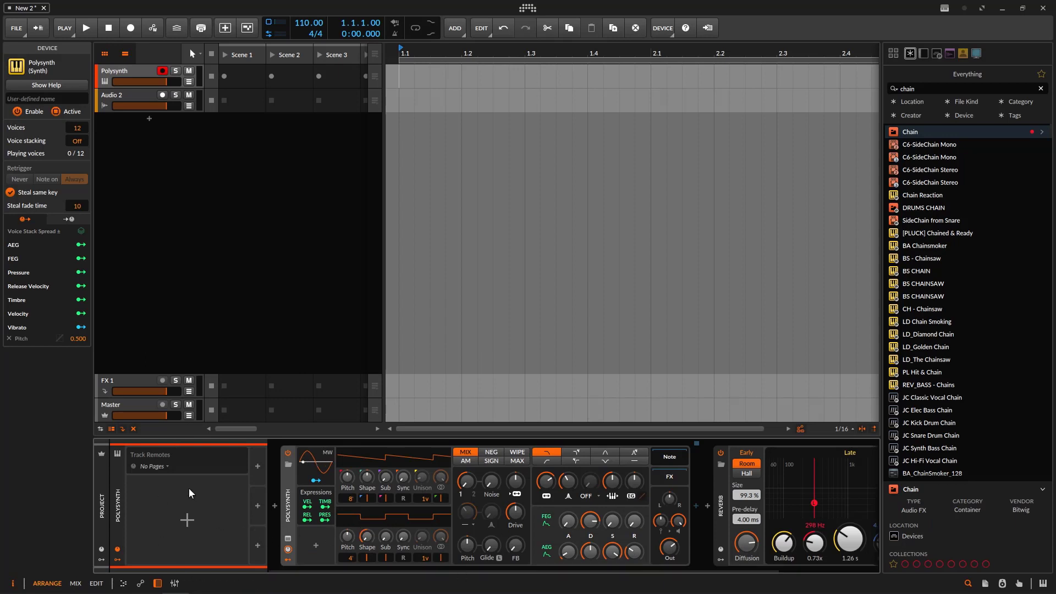
left_click(163, 467)
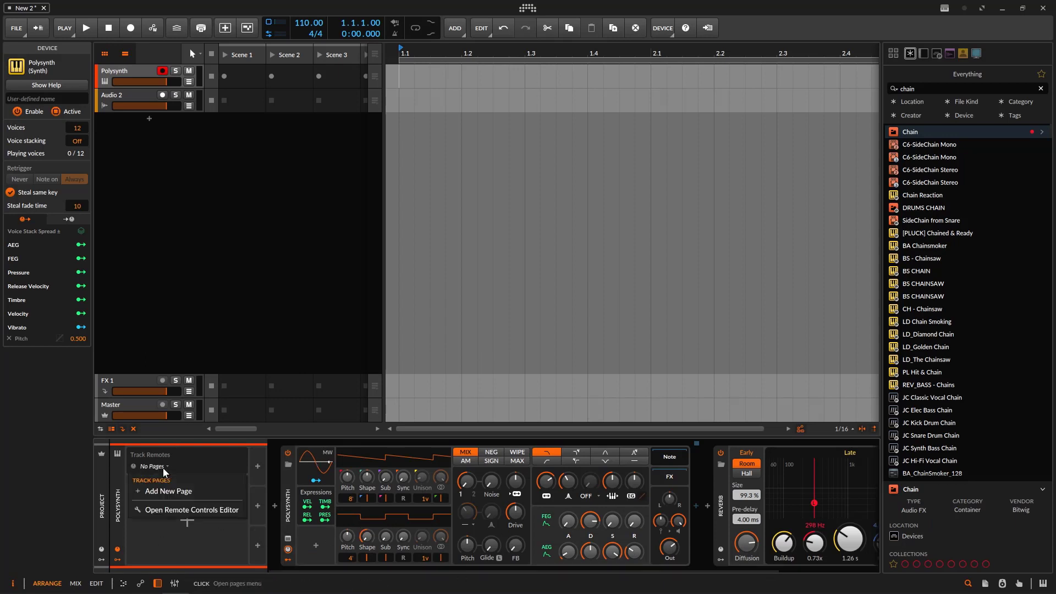
left_click(168, 511)
left_click(918, 88)
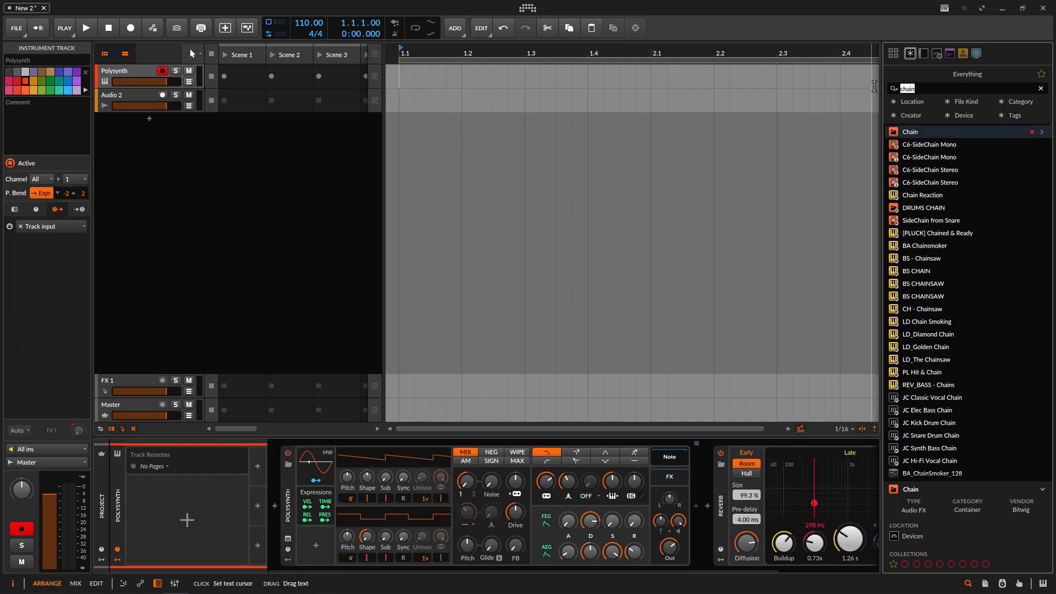
- Add Polymer as a new instrument track and show its Track Remotes
type("polym")
left_click_drag(913, 132, 128, 131)
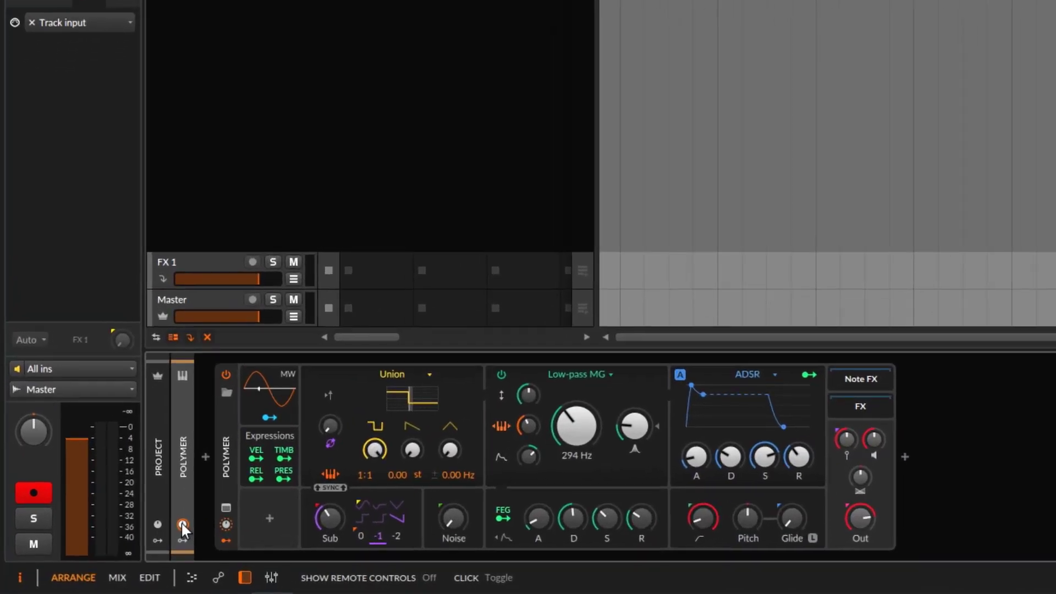
left_click(117, 549)
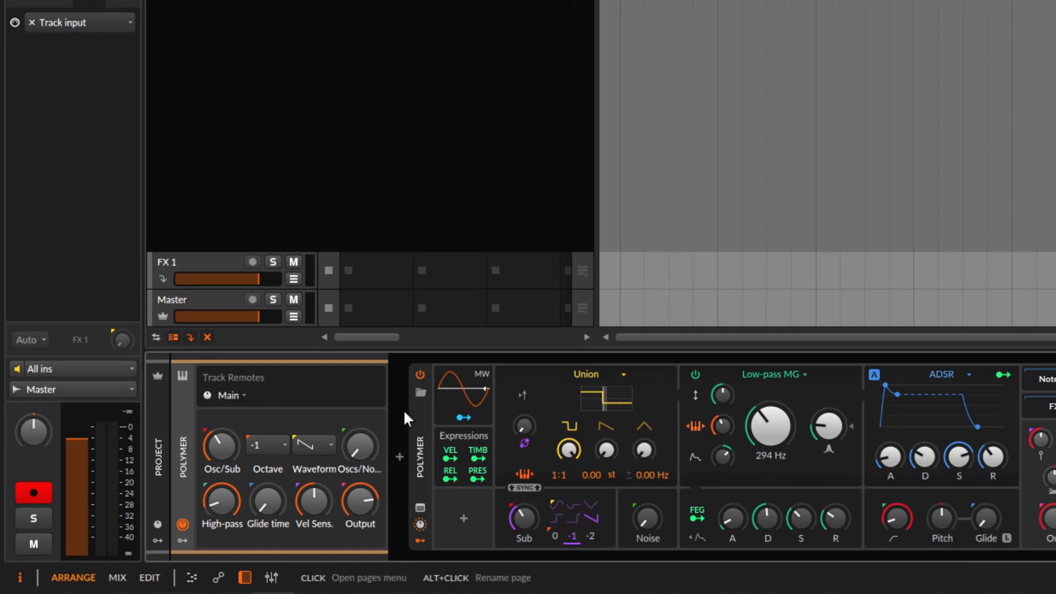
- Add a new Perform remote page to the Polymer track
left_click(237, 396)
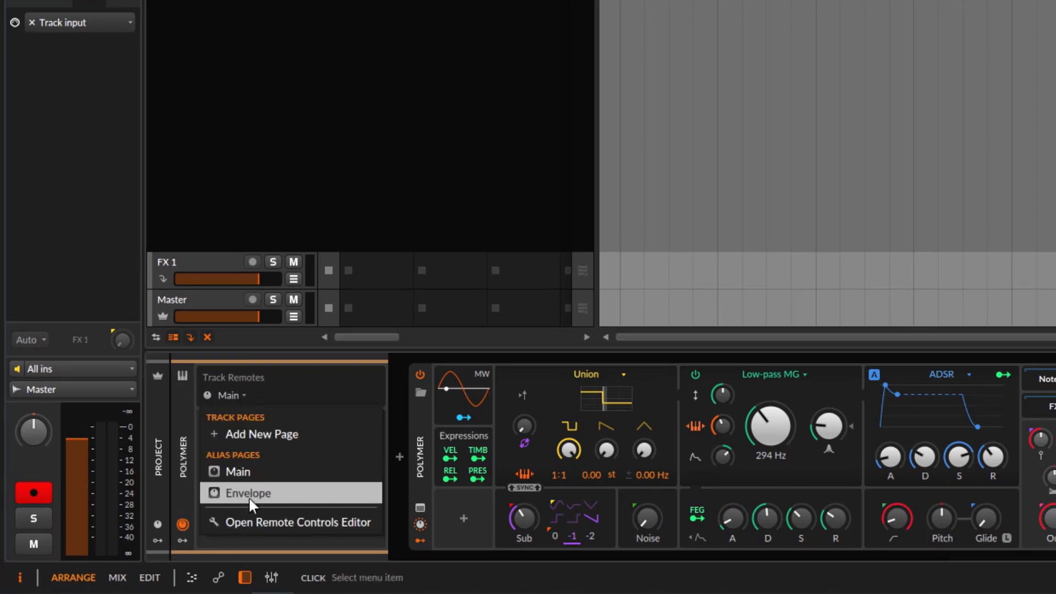
left_click(339, 164)
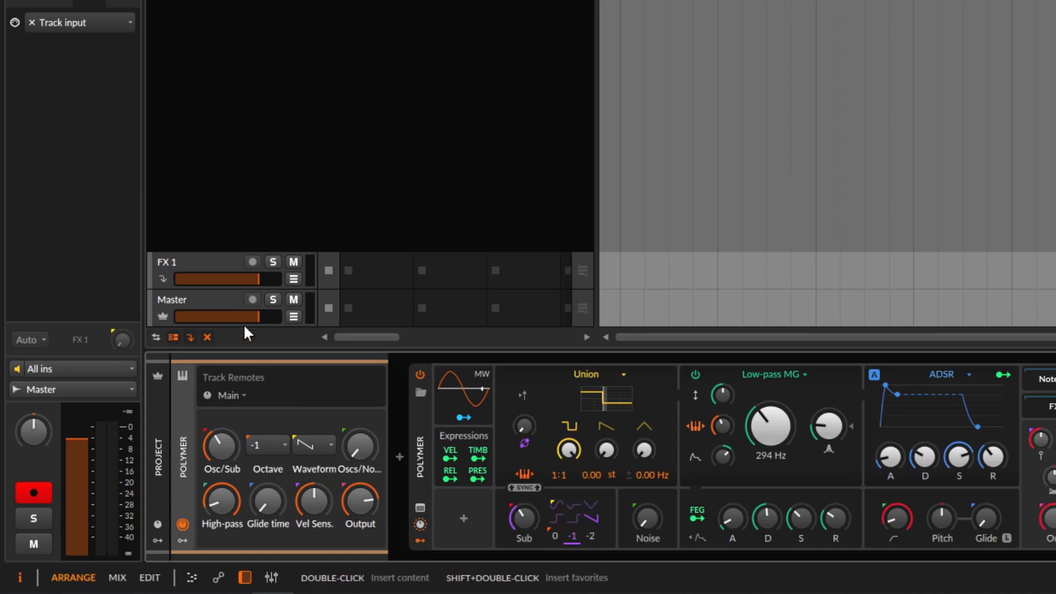
left_click(240, 397)
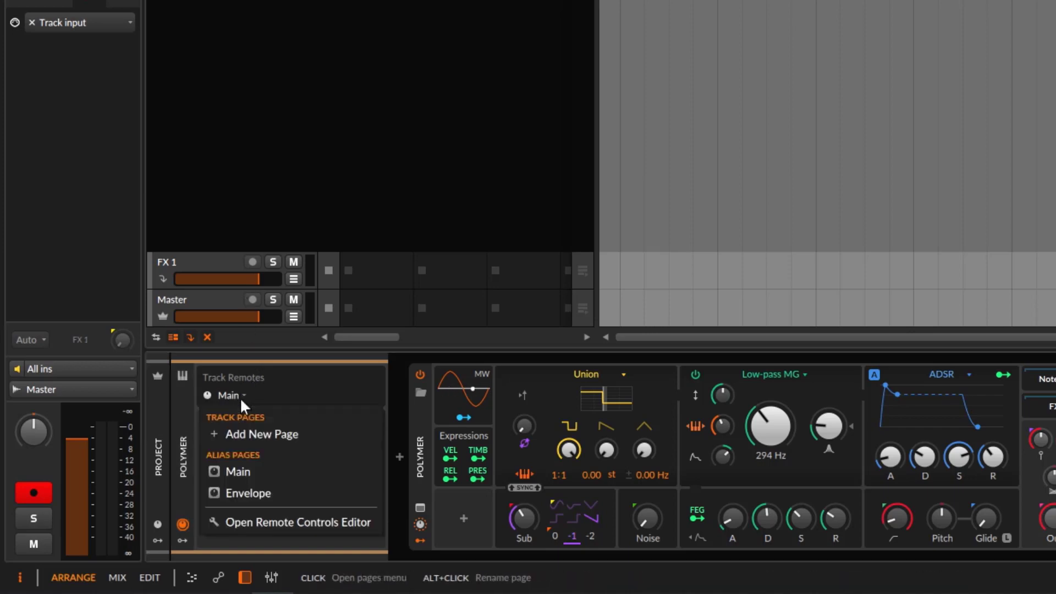
left_click(246, 434)
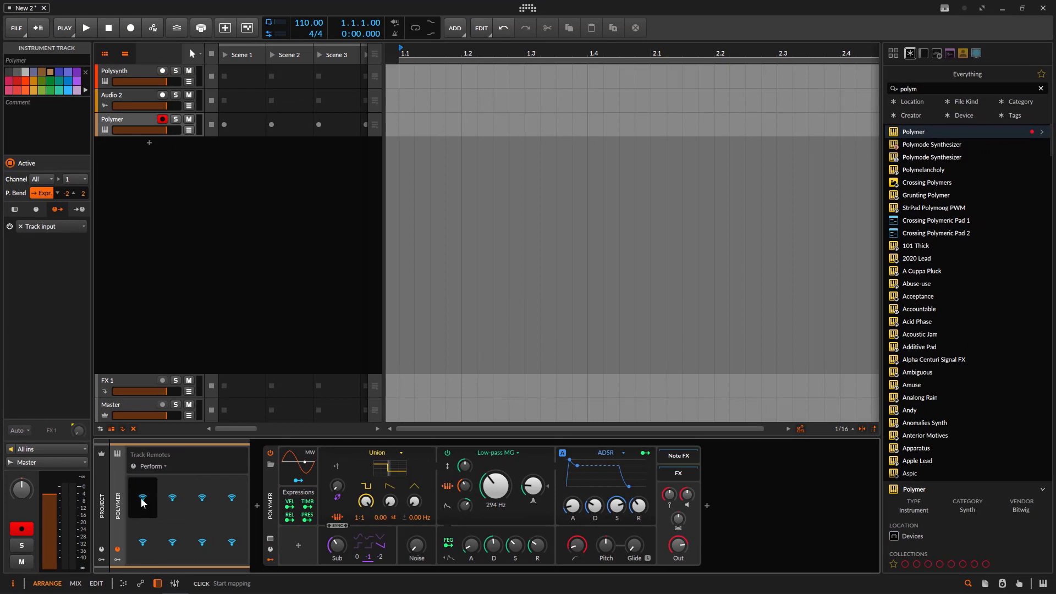
- Move the Reverb onto the Polymer track and map Cutoff to the first remote, raised to 988 Hz
left_click(127, 76)
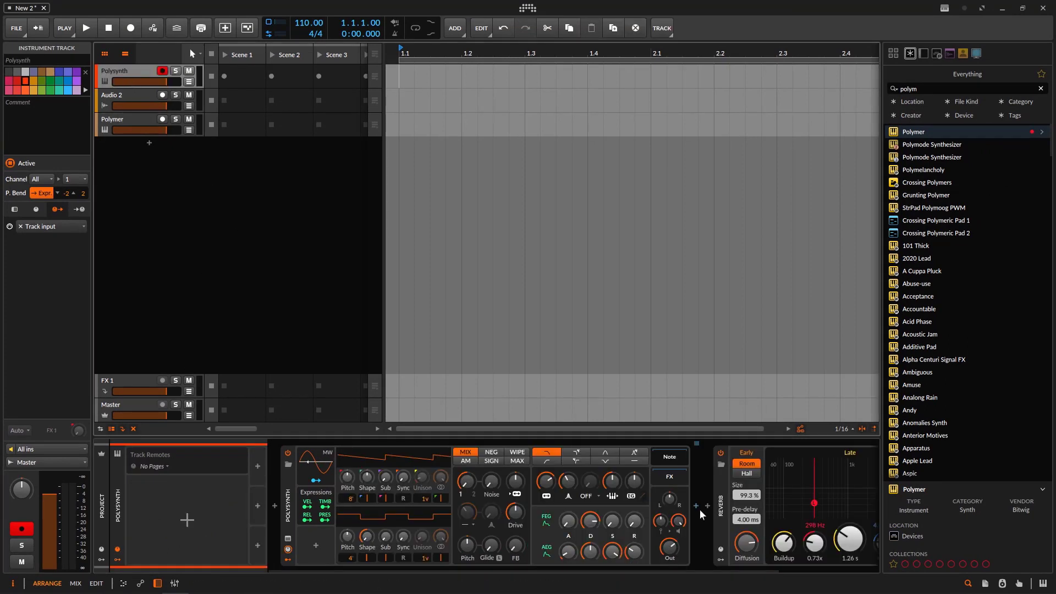
left_click_drag(723, 515, 143, 124)
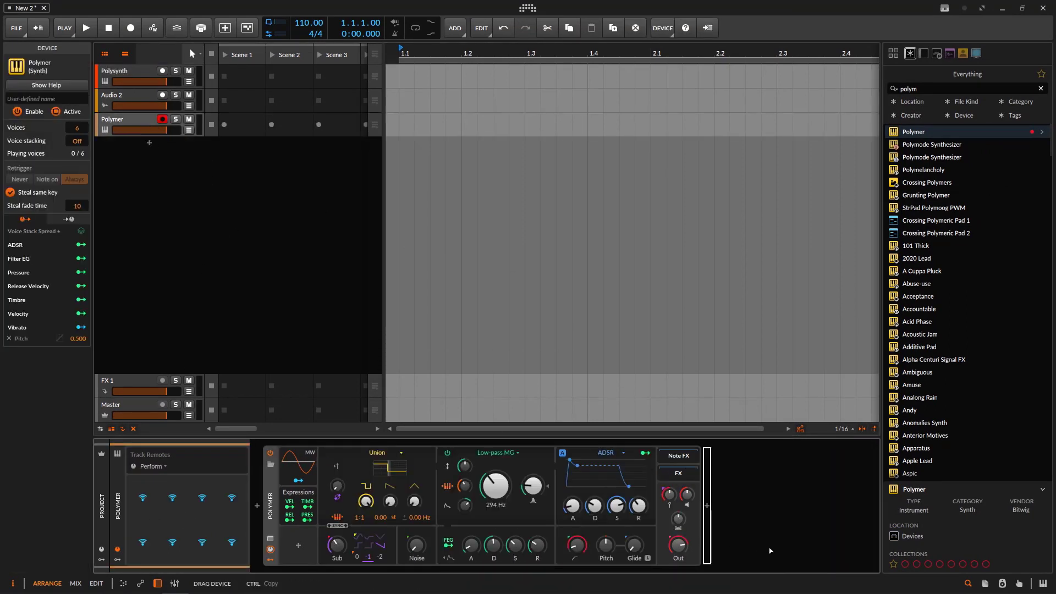
left_click(148, 498)
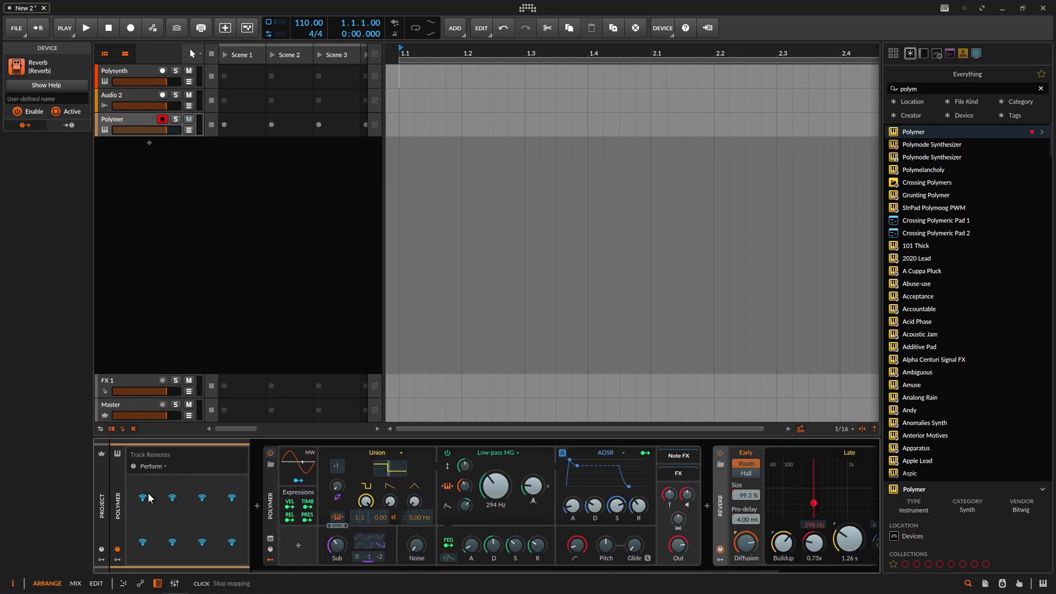
left_click(506, 496)
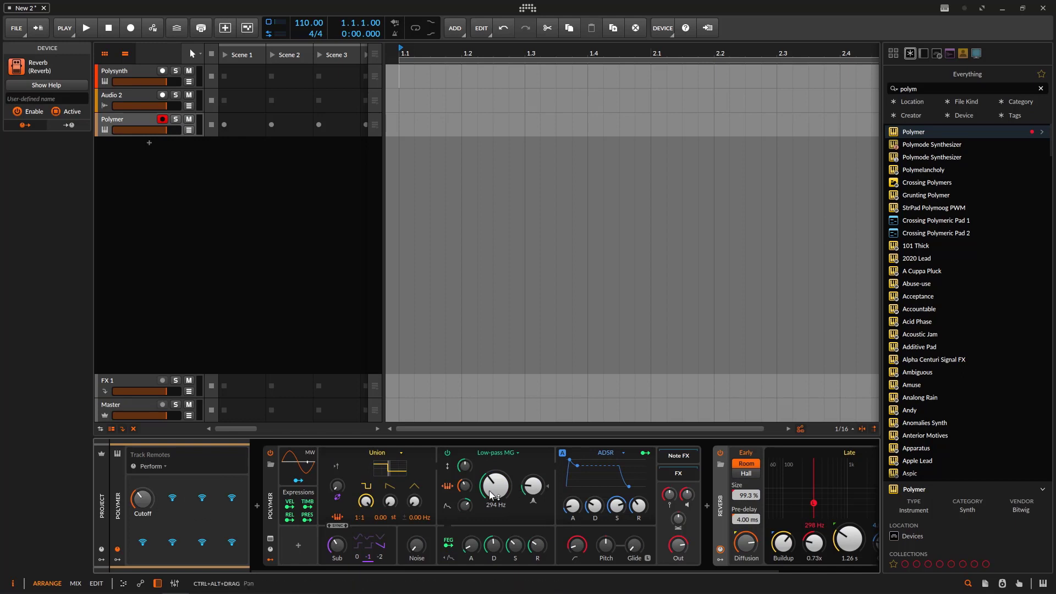
left_click_drag(142, 498, 142, 482)
- Map Reverb Time to the second remote and lengthen it to 3.72 s
left_click(177, 504)
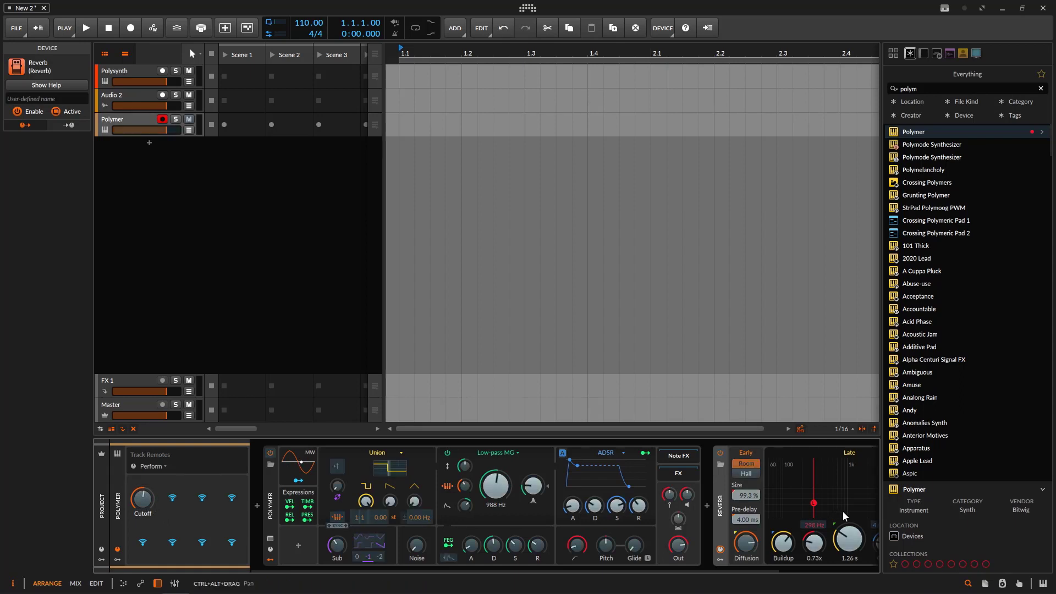
left_click(850, 545)
left_click_drag(172, 499, 171, 477)
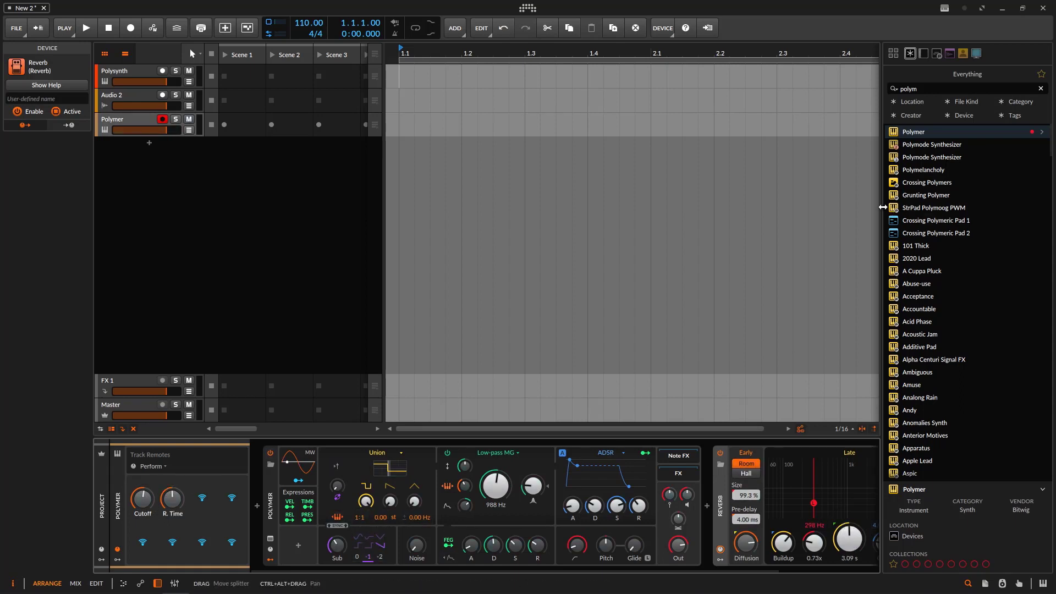
left_click_drag(882, 208, 928, 208)
mouse_move(171, 499)
left_mouse_down()
mouse_move(172, 507)
mouse_move(172, 484)
left_mouse_up()
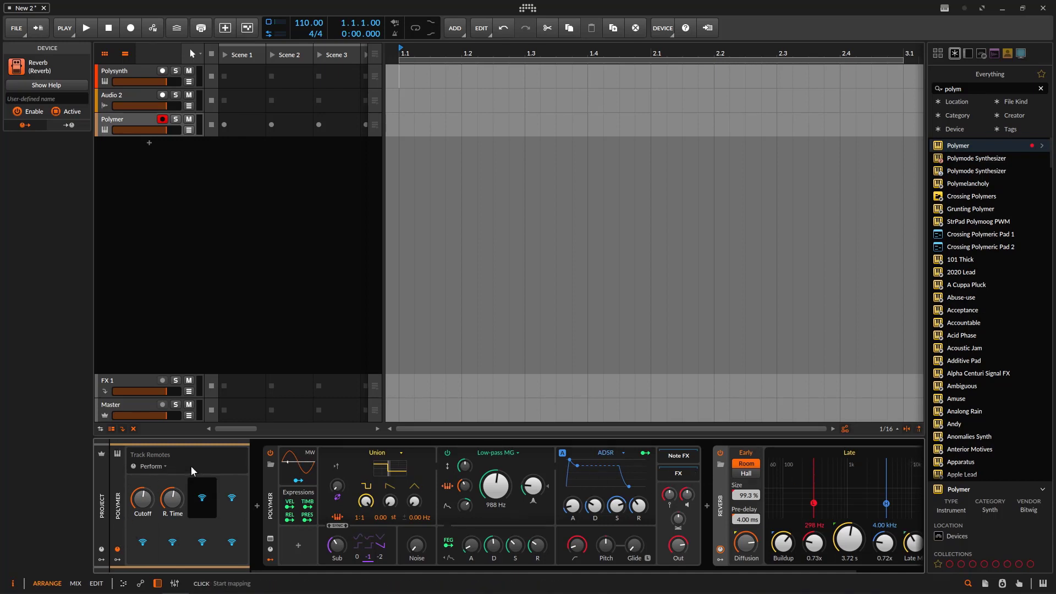
left_click(117, 560)
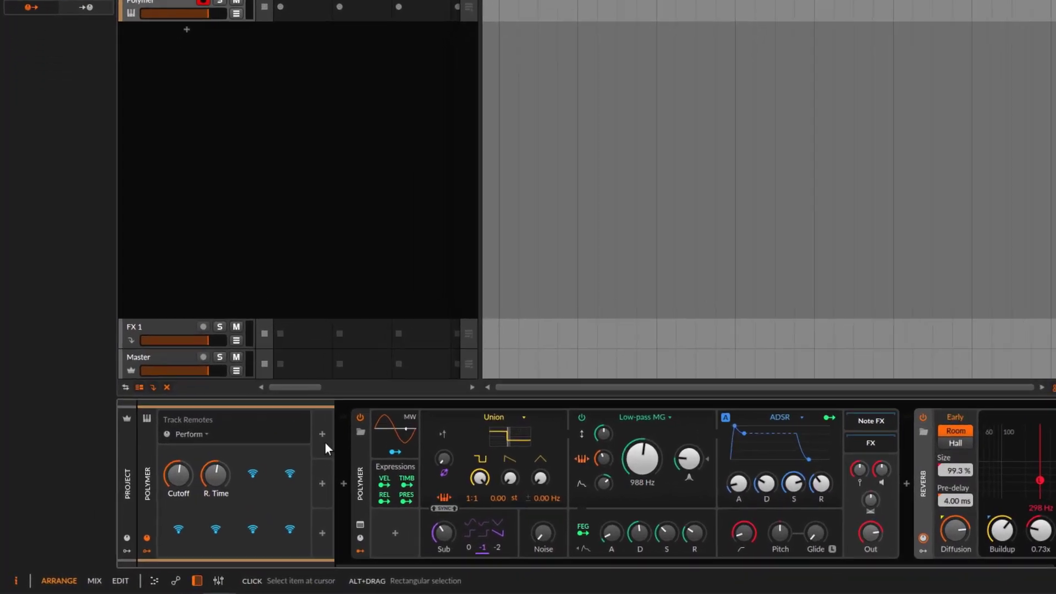
- Add a track LFO modulating Reso by 0.180 and the reverb's Lo Time by ×1.116
left_click(260, 468)
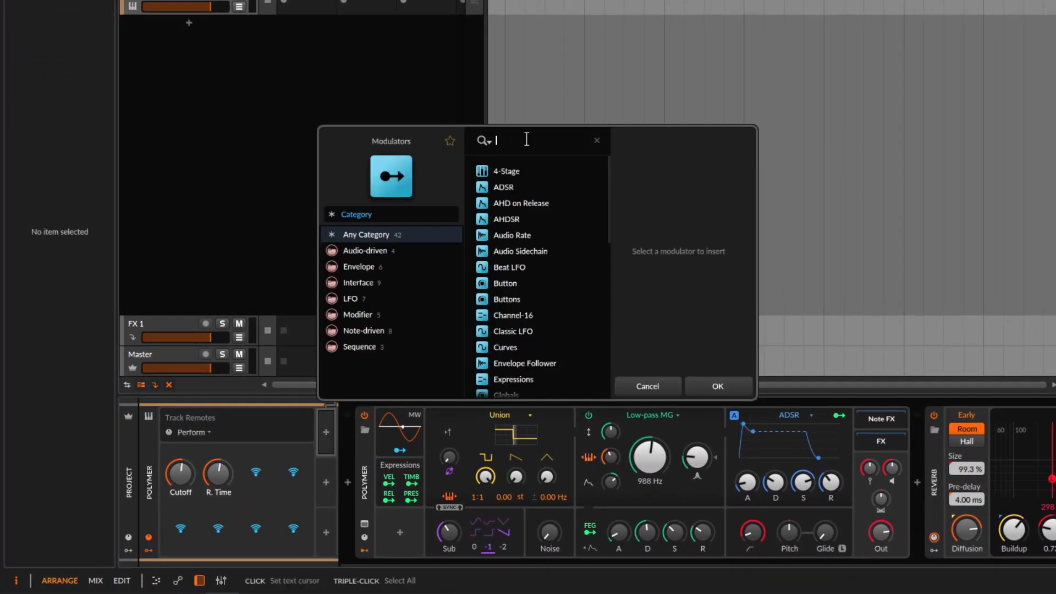
type("lfo")
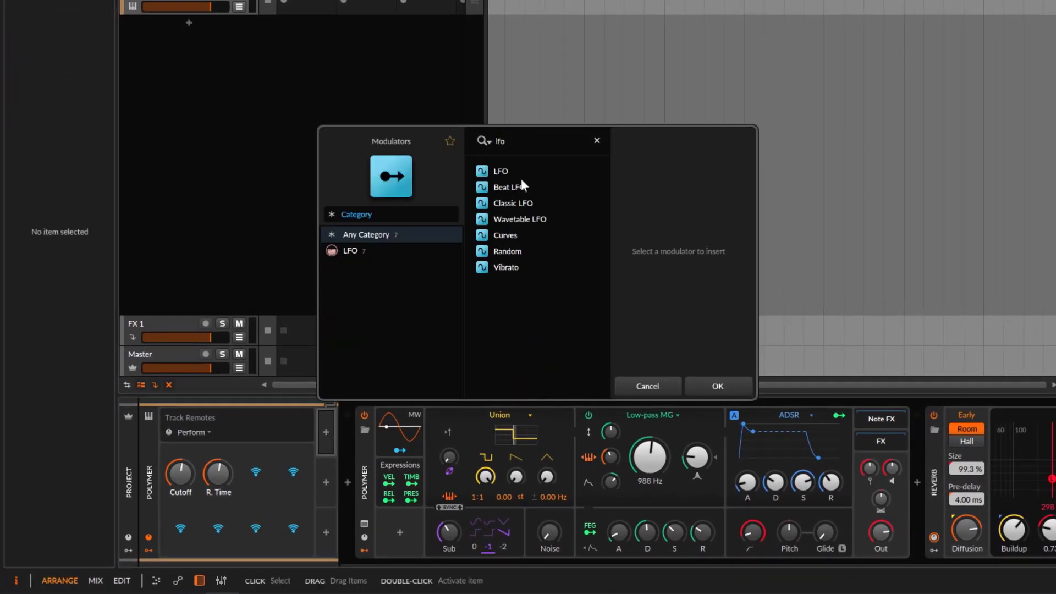
left_click(504, 170)
left_click(706, 384)
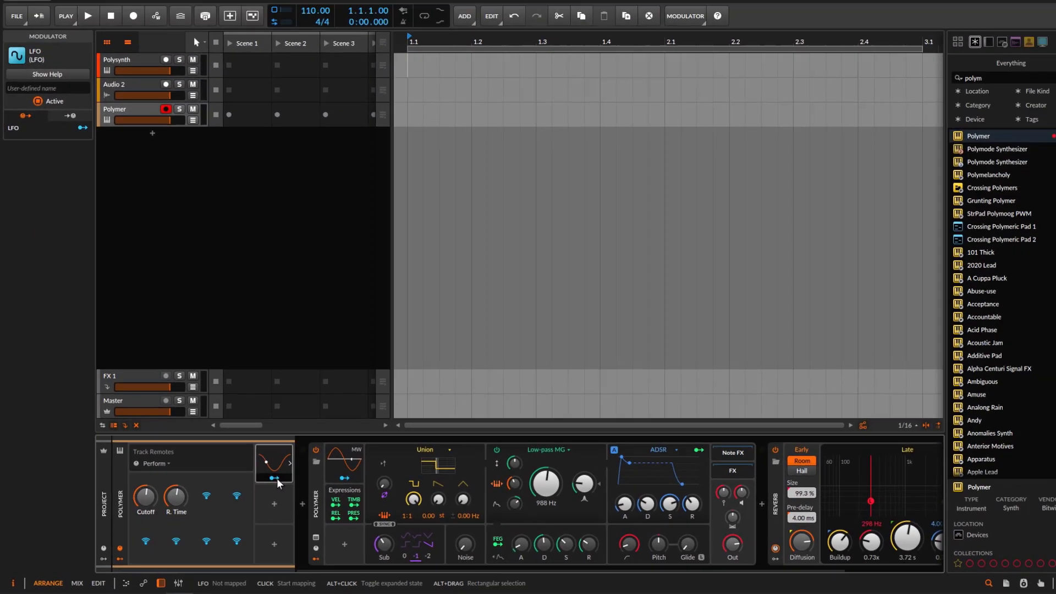
left_click(273, 479)
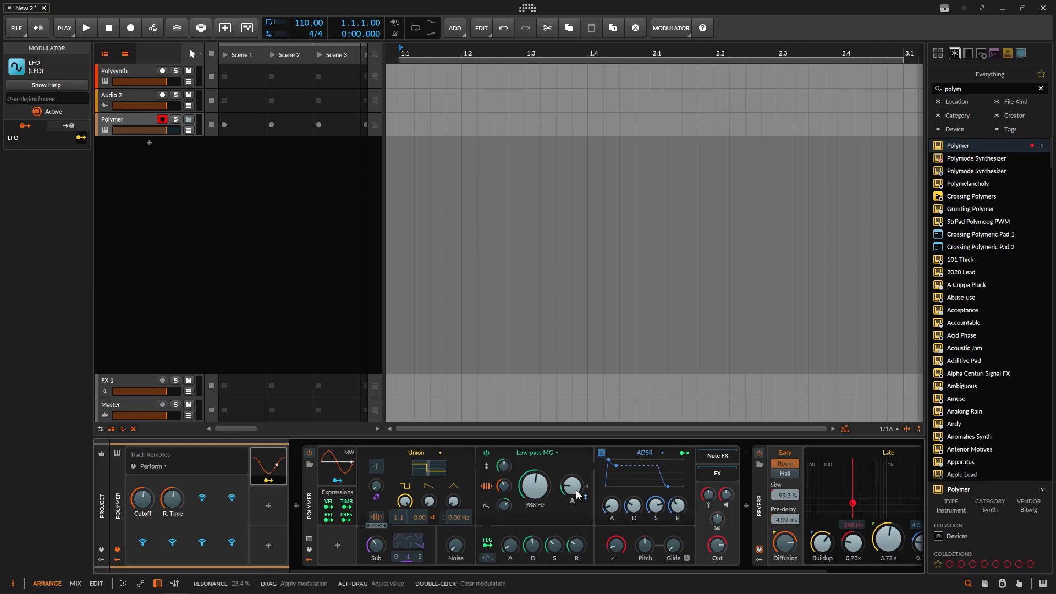
left_click_drag(584, 483, 583, 467)
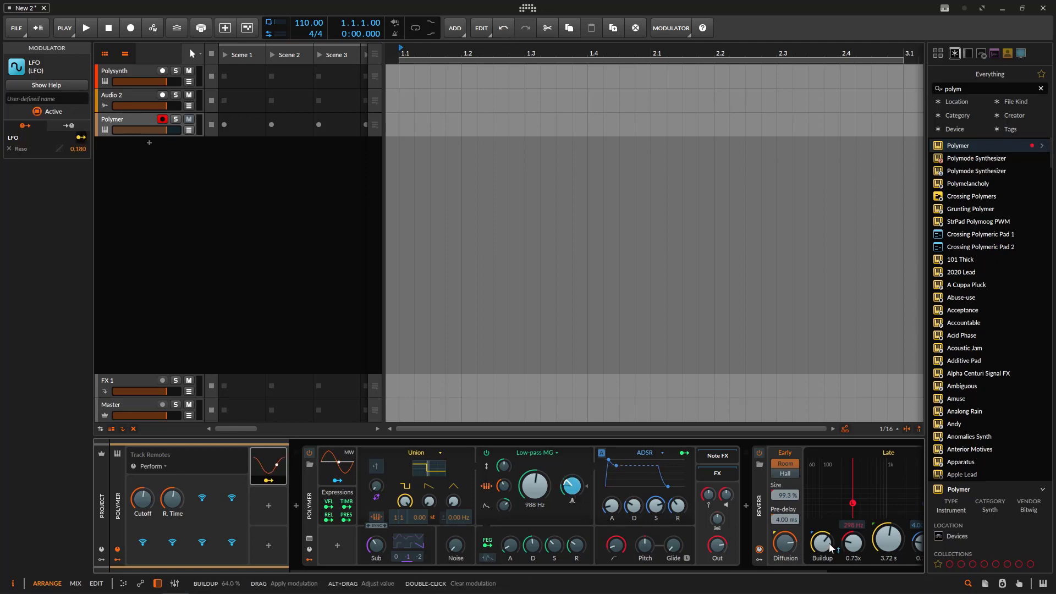
left_click_drag(854, 547, 853, 540)
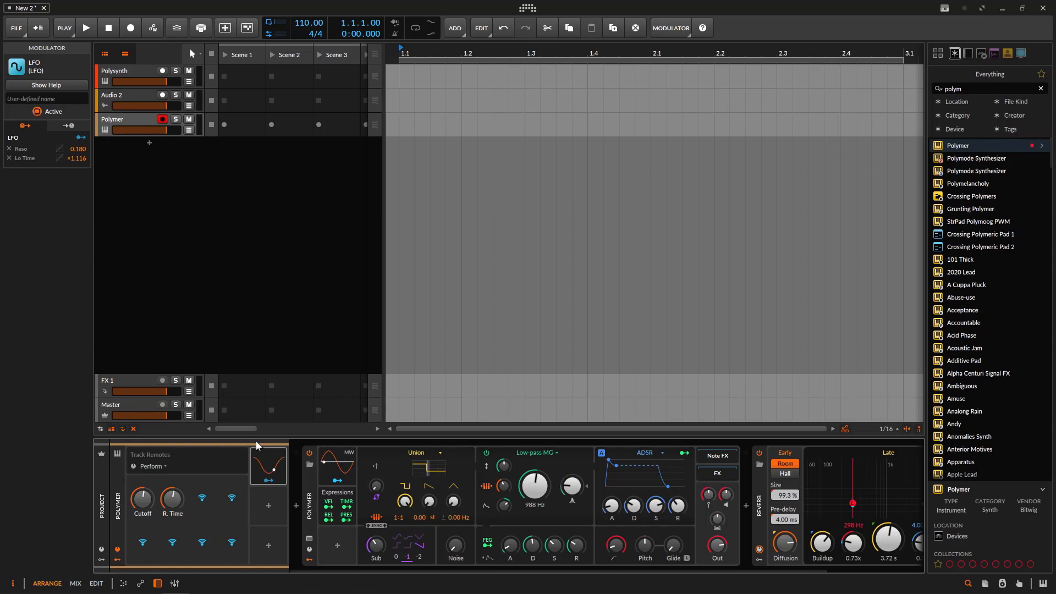
left_click(267, 463)
- Map the track Volume to the third Perform remote and turn it down
left_click(119, 476)
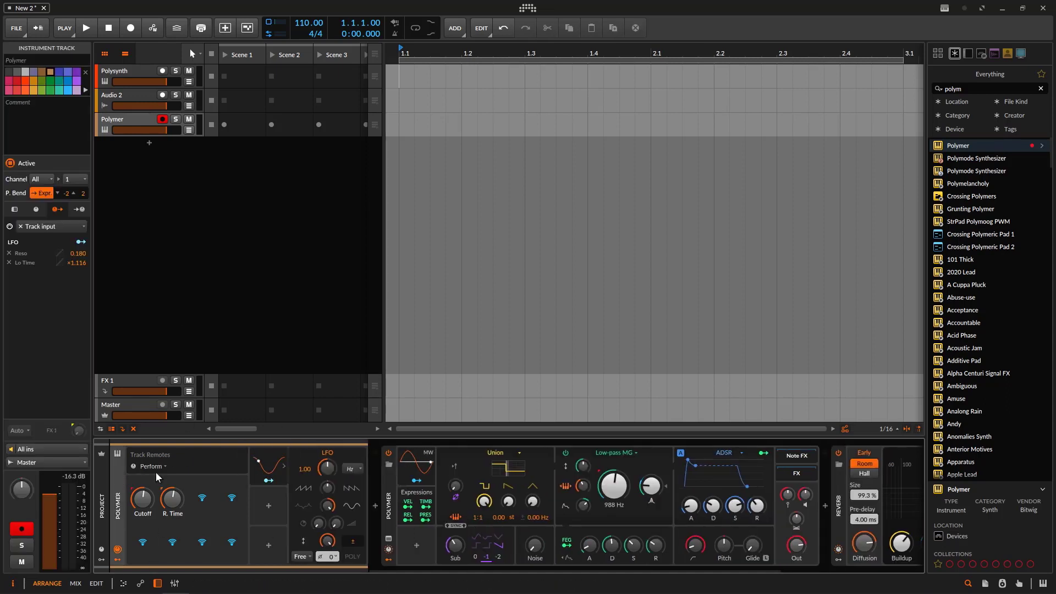
left_click(277, 474)
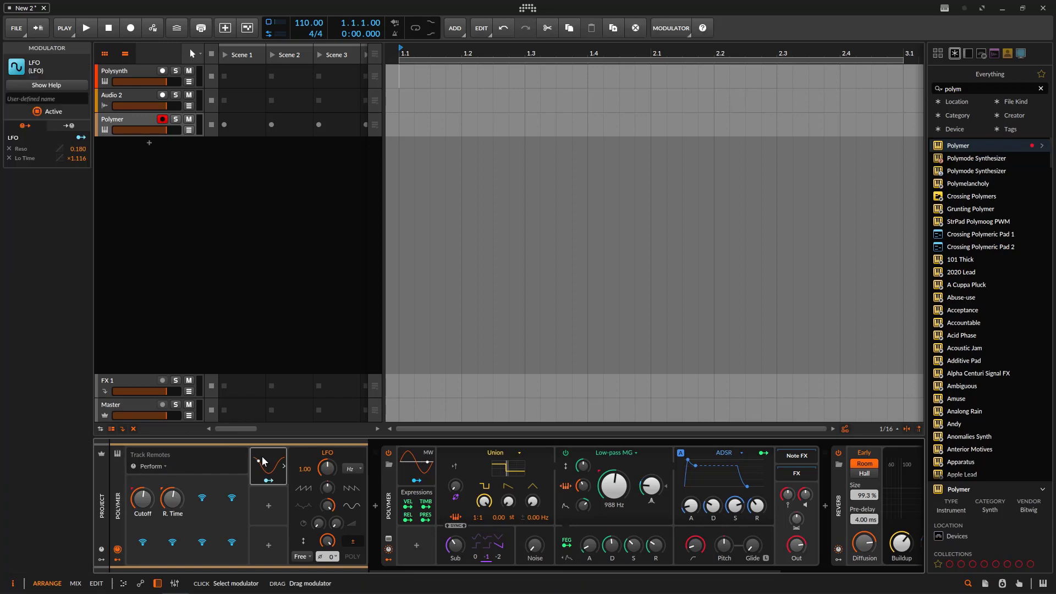
left_click(121, 479)
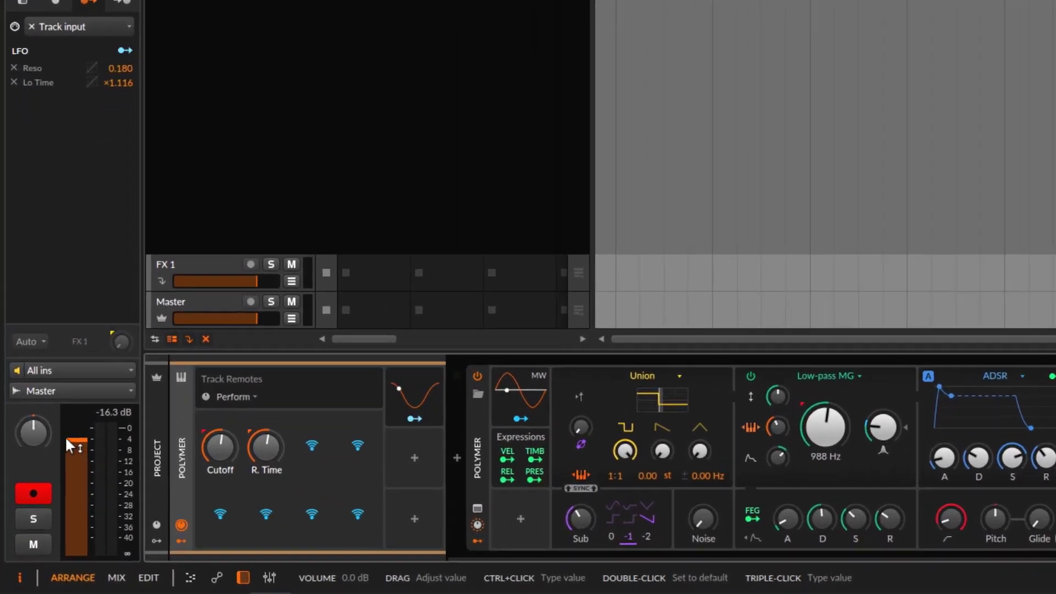
left_click(327, 446)
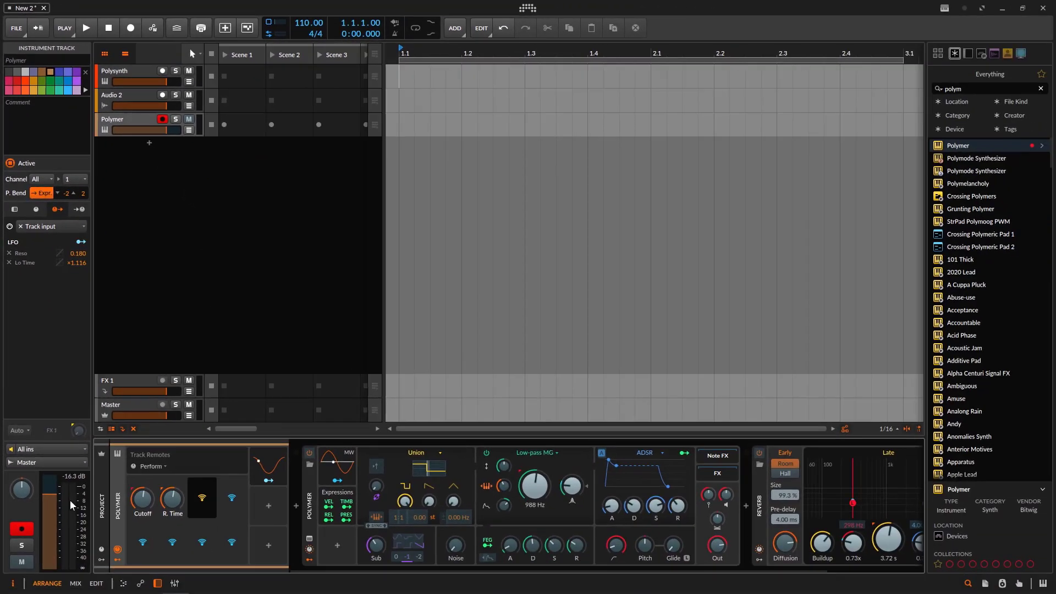
left_click(50, 503)
left_click_drag(216, 513, 215, 537)
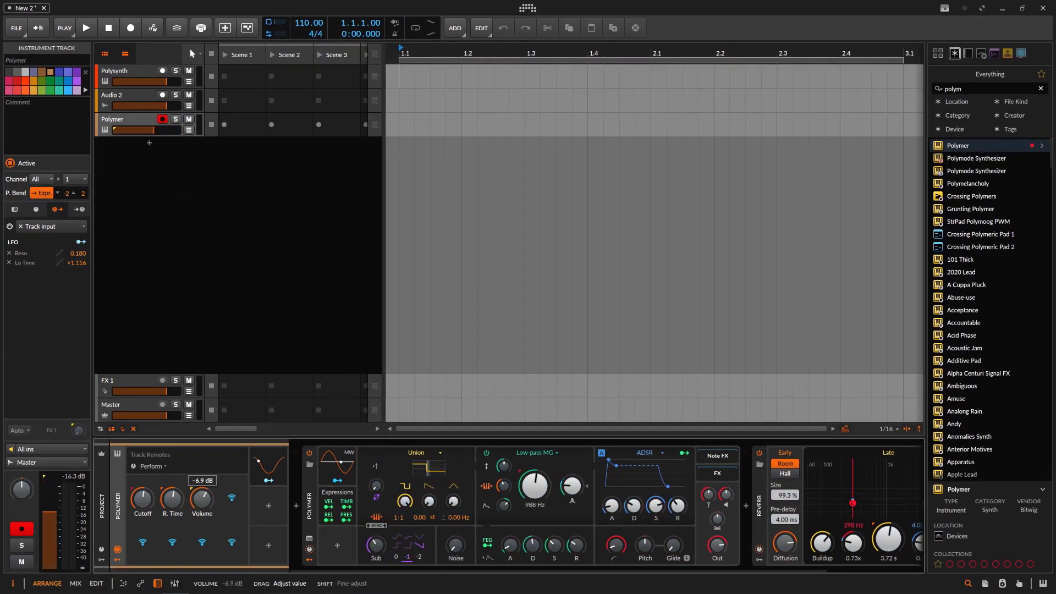
- Map track Pan to a remote knob and modulate it with the LFO by -0.35
left_click(232, 498)
left_click(25, 492)
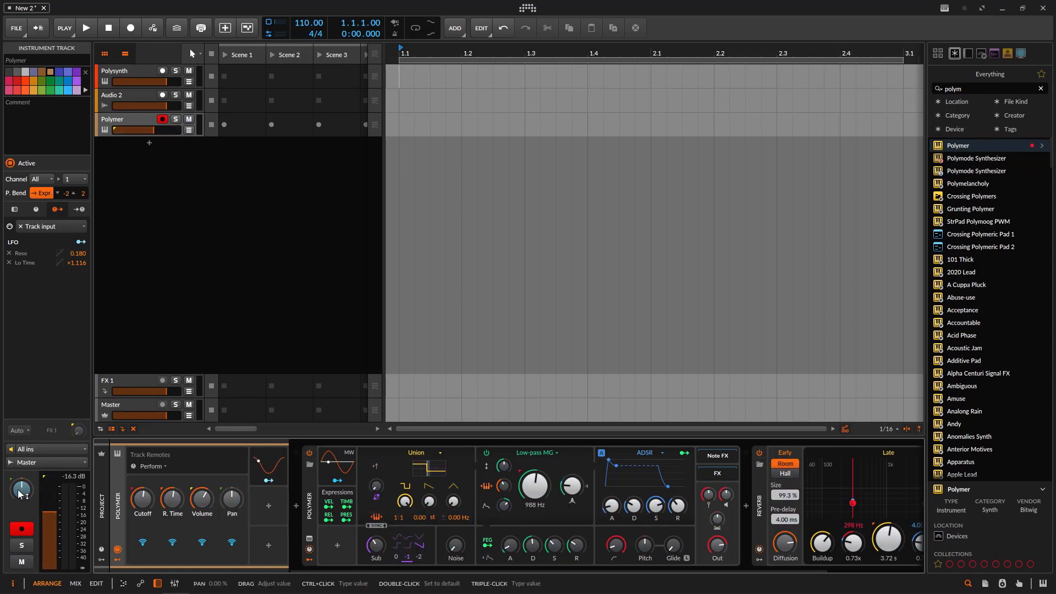
left_click_drag(231, 498, 232, 498)
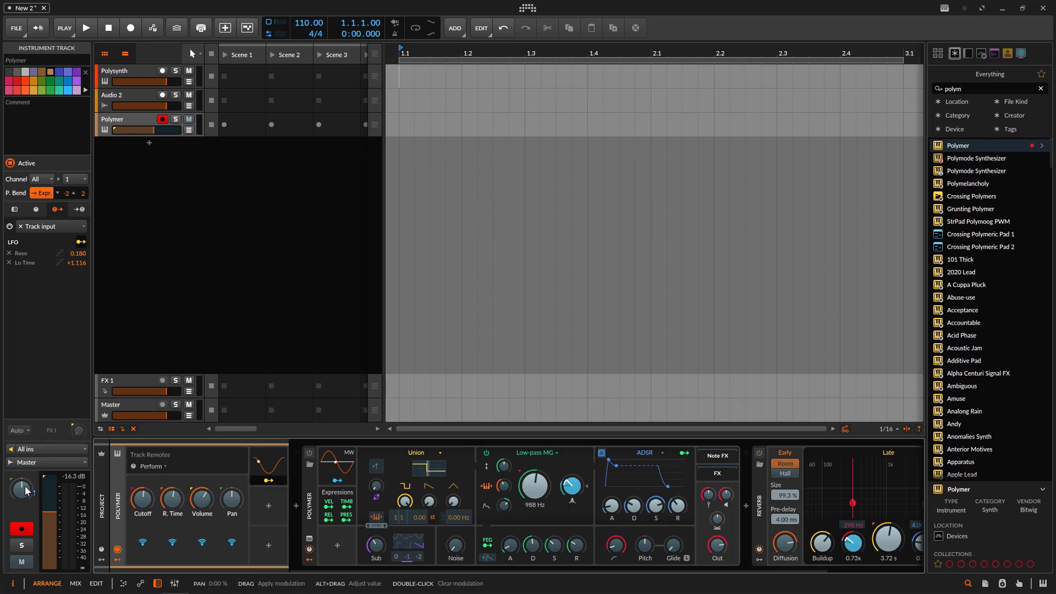
left_click_drag(25, 491, 25, 506)
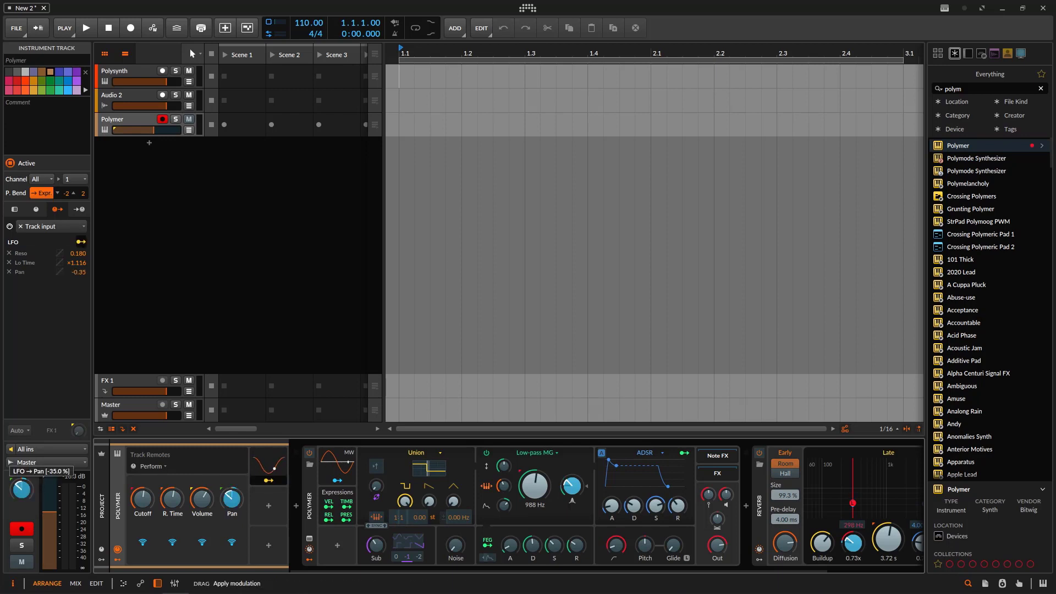
left_click(277, 294)
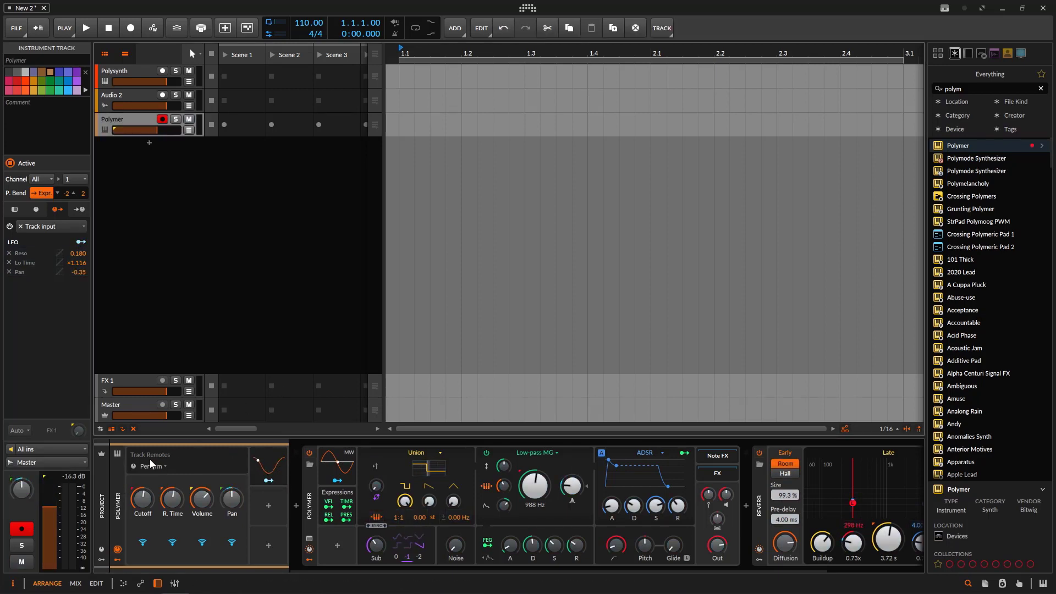
left_click(117, 560)
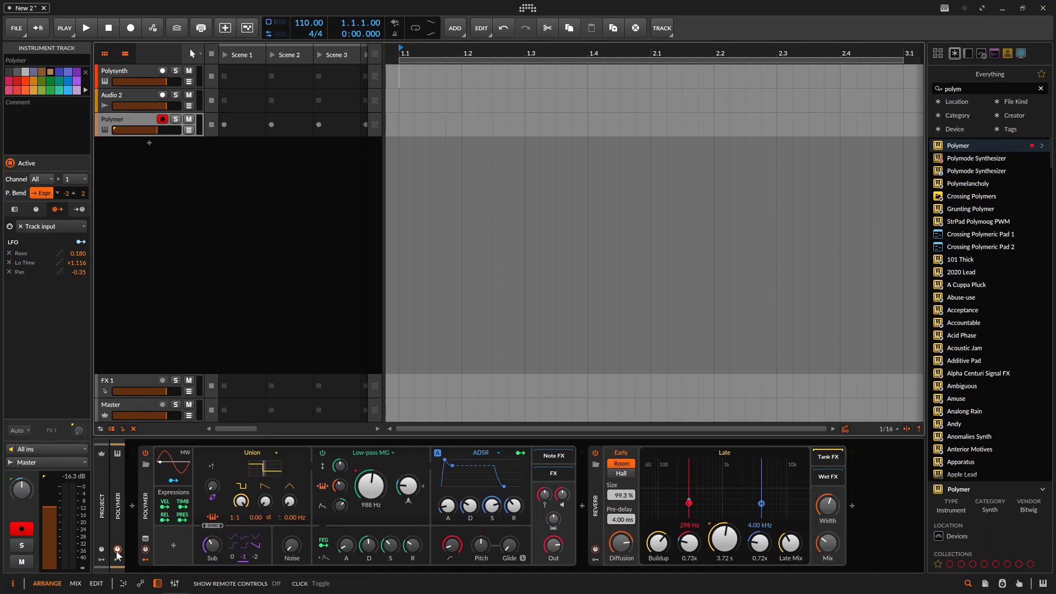
left_click(118, 559)
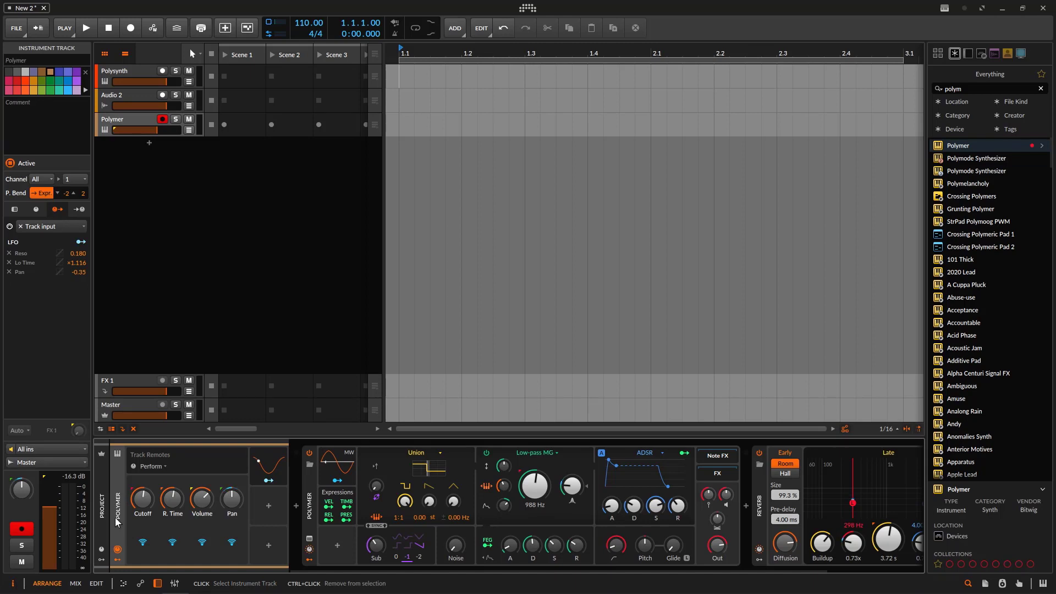
left_click(134, 121)
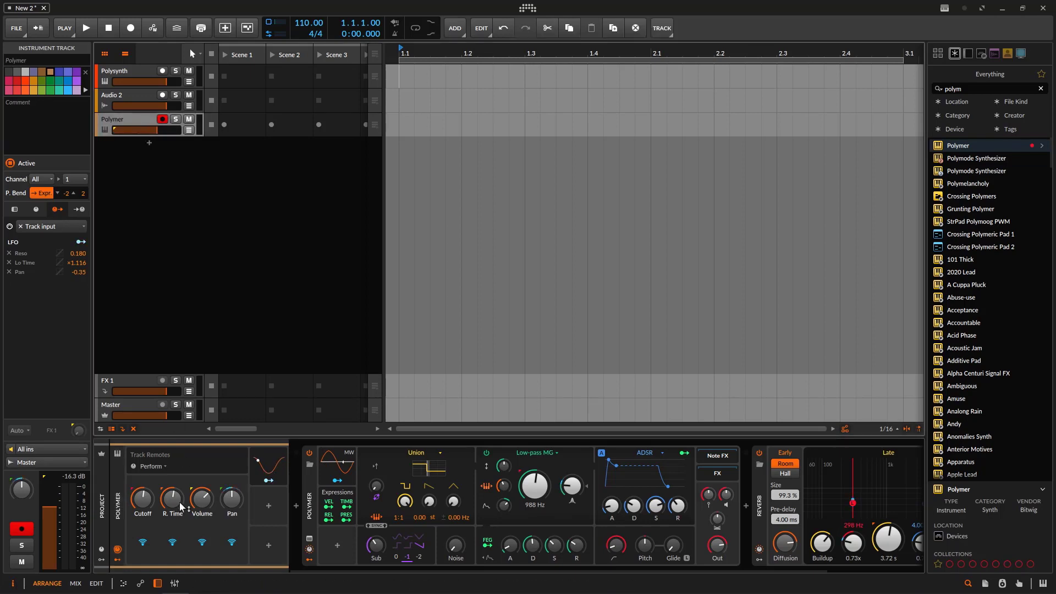
left_click(123, 70)
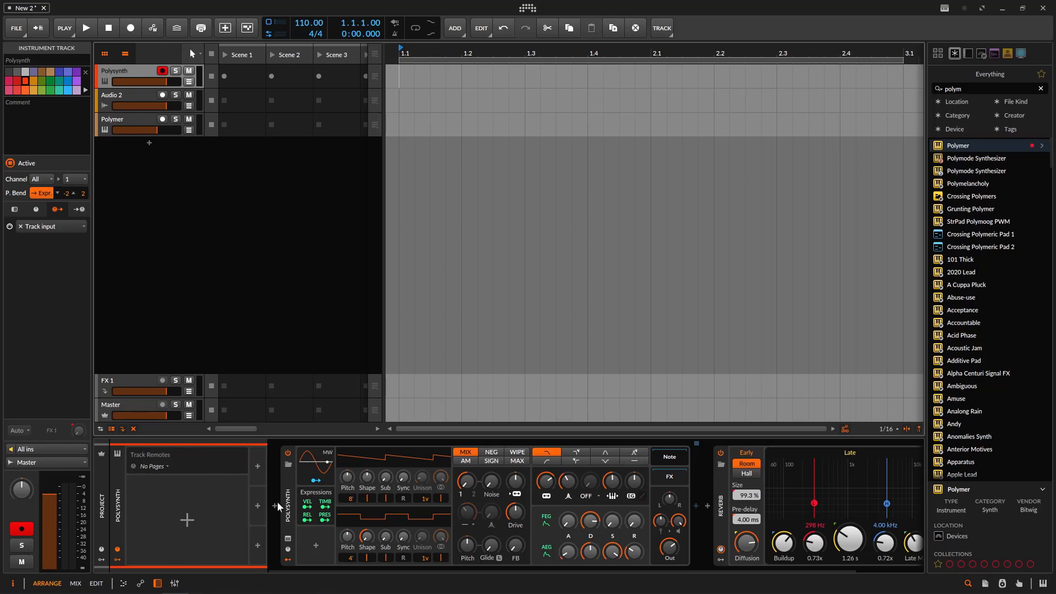
left_click(137, 122)
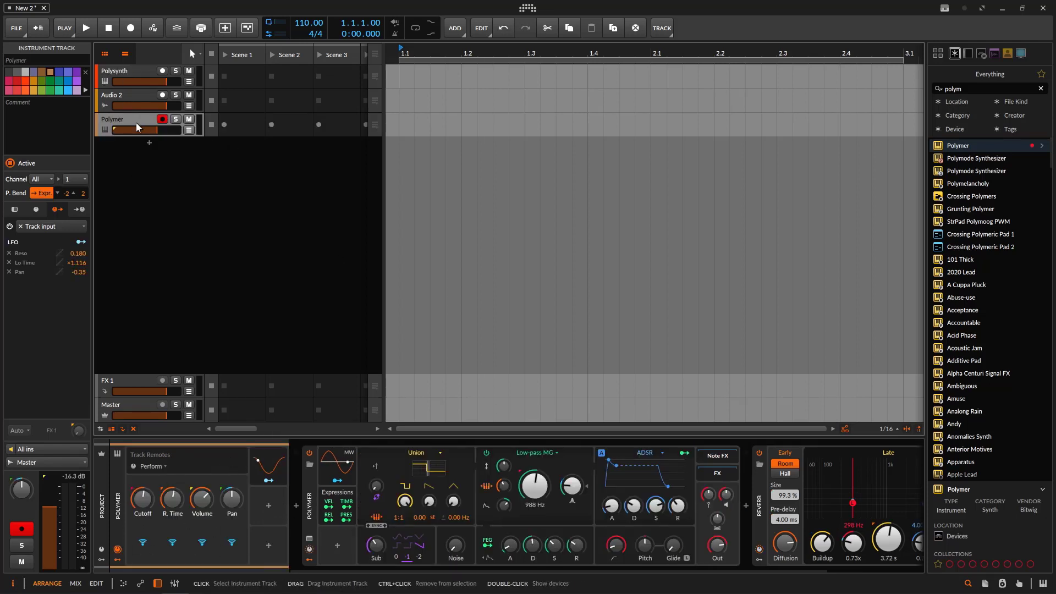
left_click(76, 584)
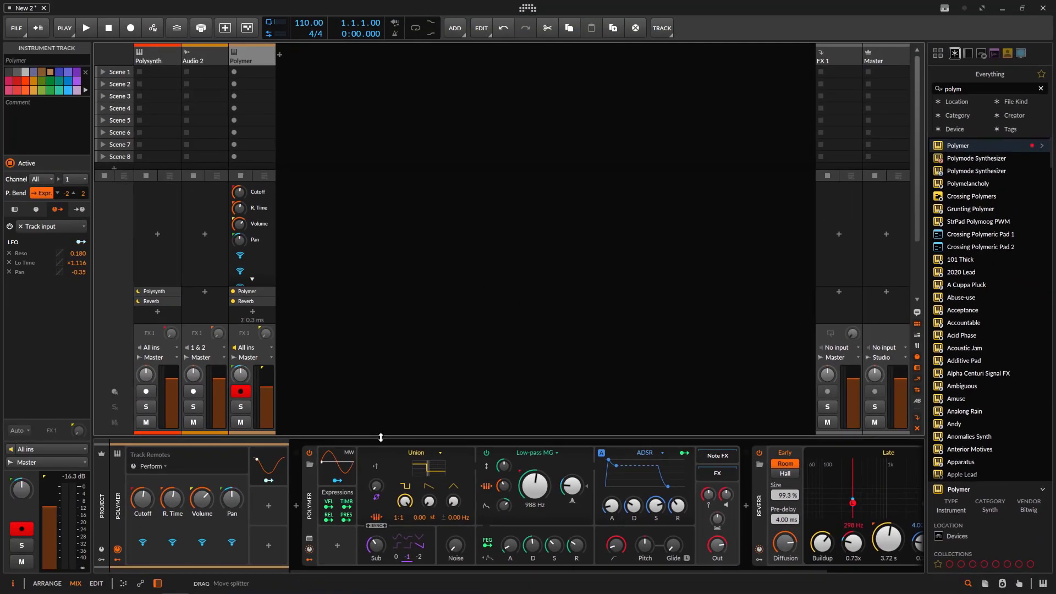
left_click_drag(379, 437, 374, 587)
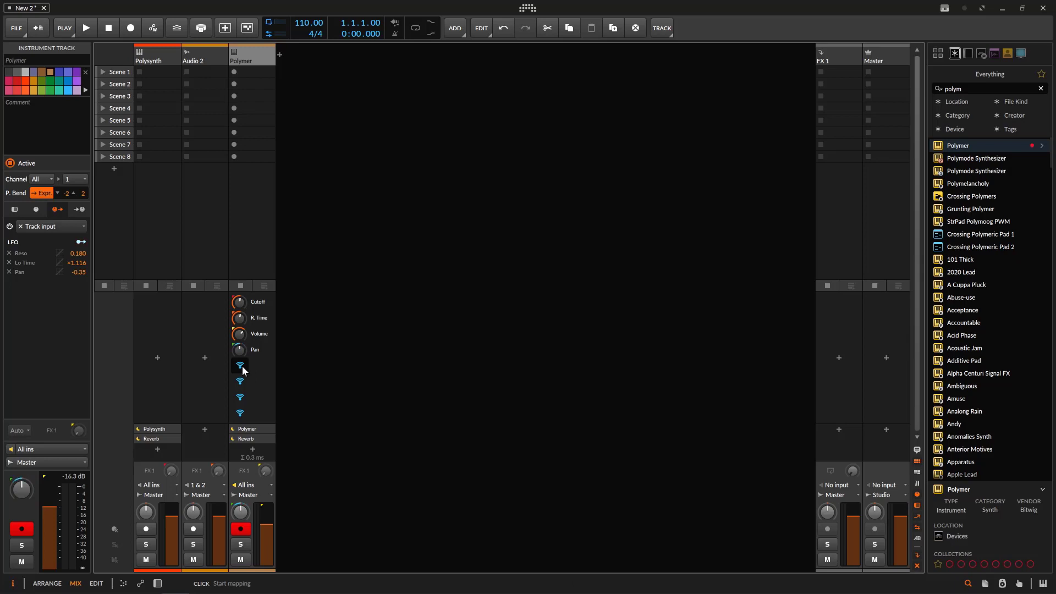
left_click(48, 585)
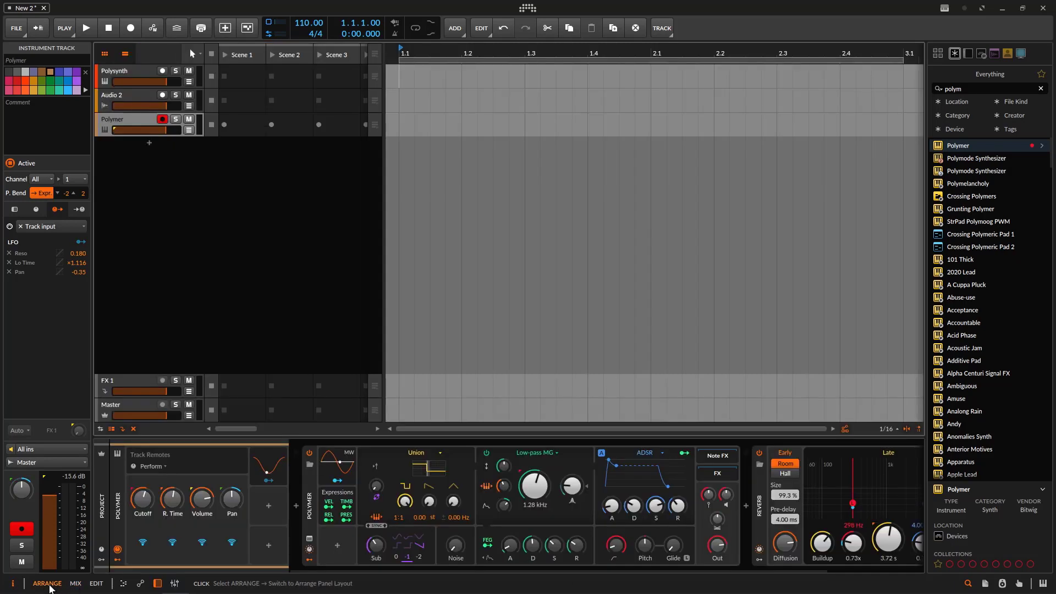
- Hide the Track Remotes and create the first Project Remotes page
left_click(118, 550)
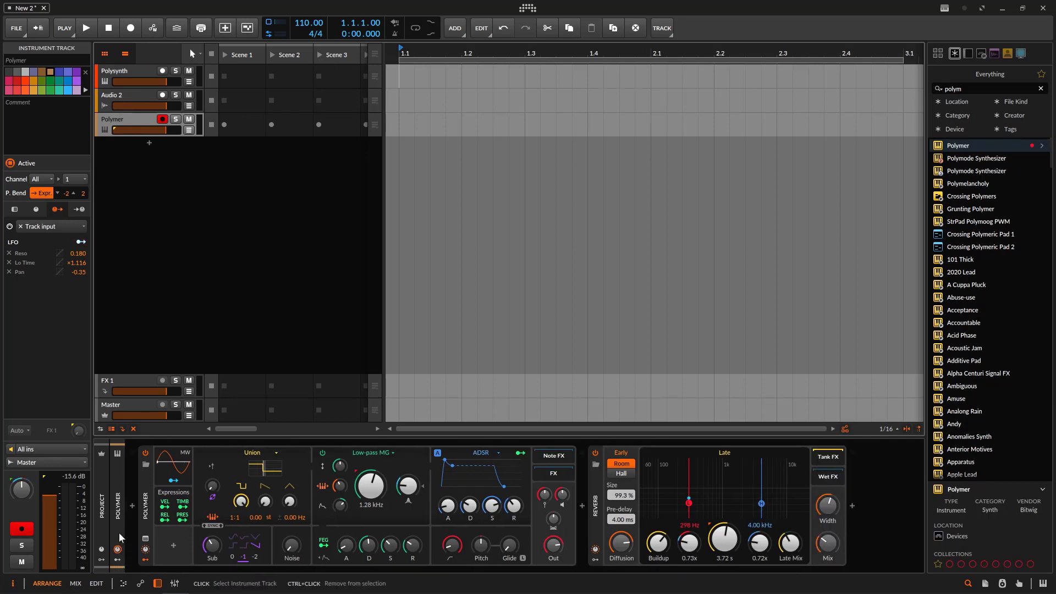
left_click(106, 481)
left_click(105, 481)
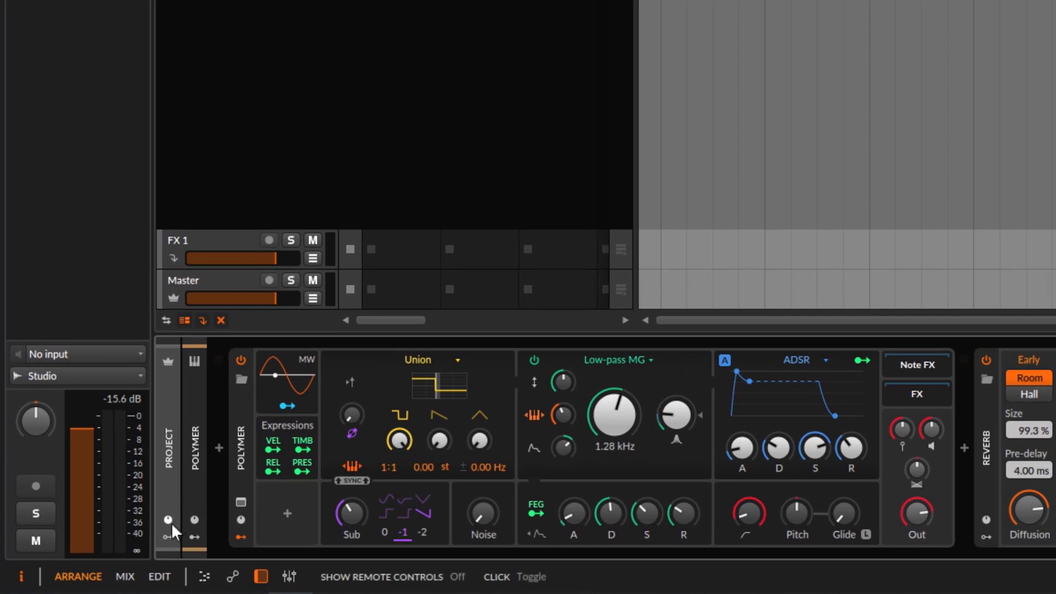
left_click(170, 521)
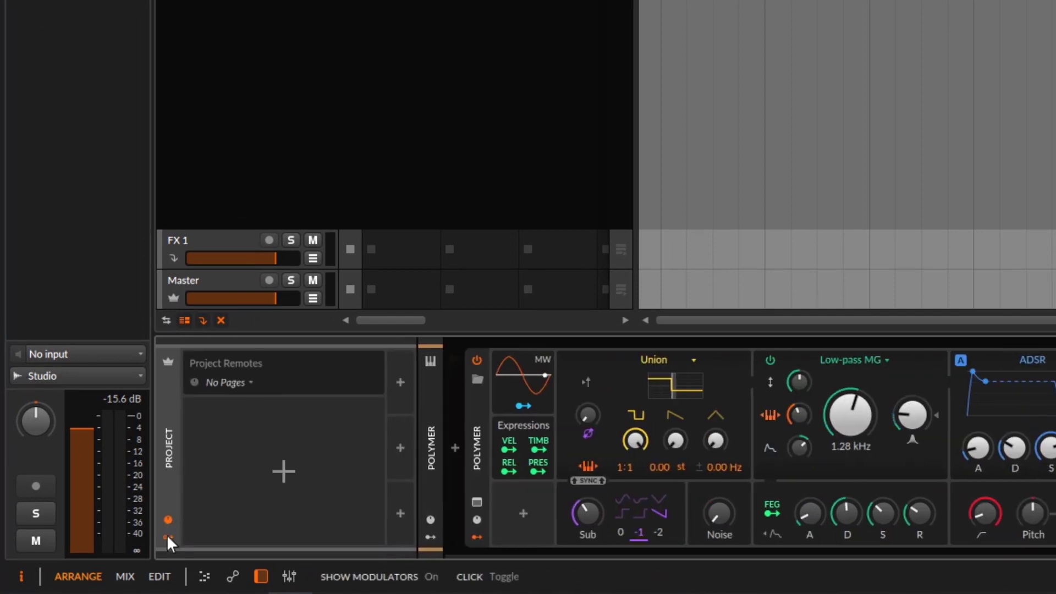
left_click(282, 470)
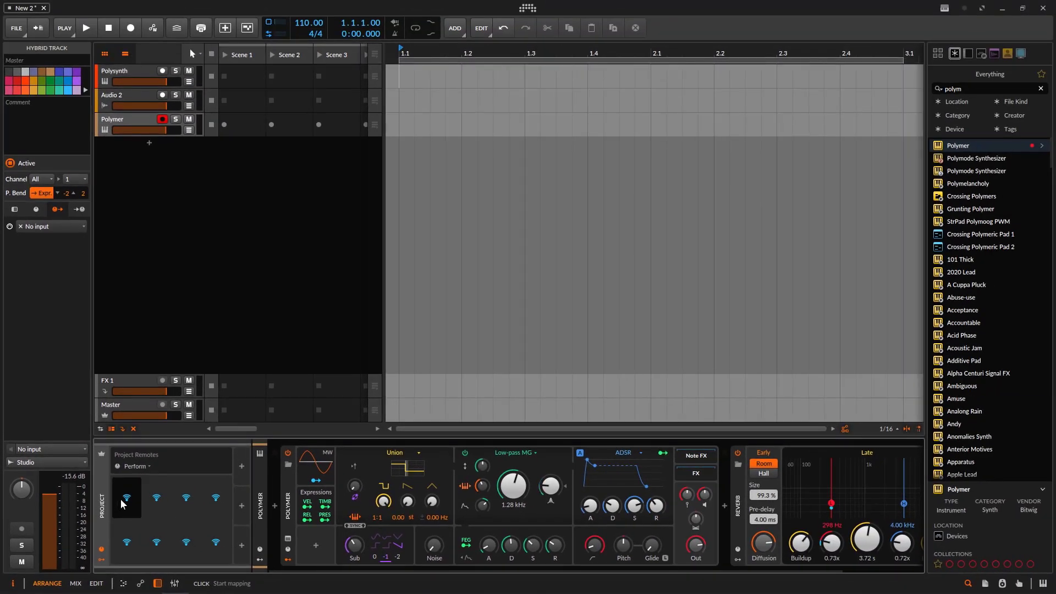
- Add a Beat LFO modulator to the project remotes
left_click(242, 465)
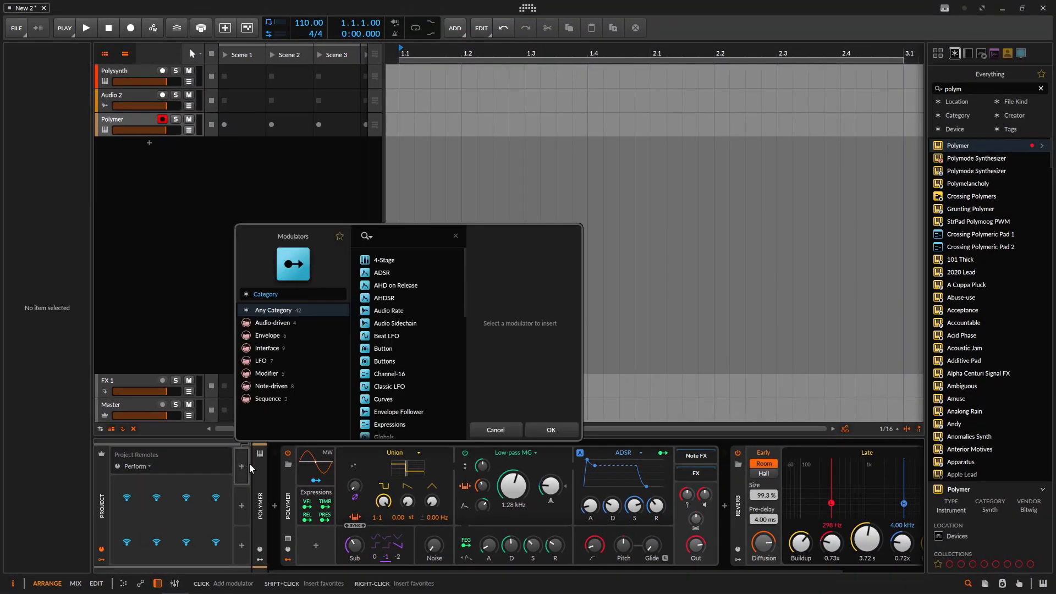
type("lfo")
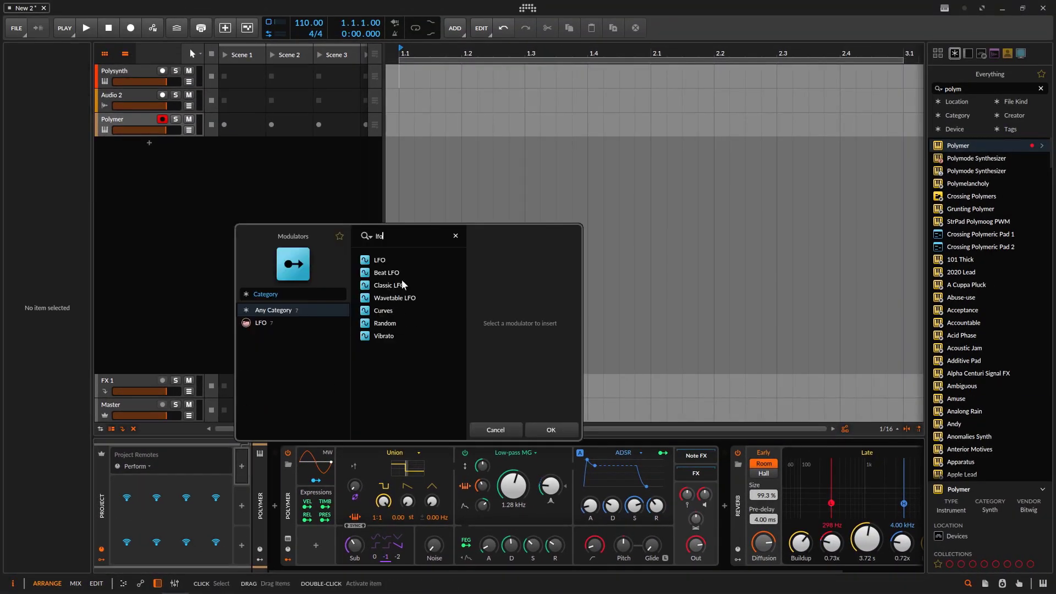
double_click(392, 272)
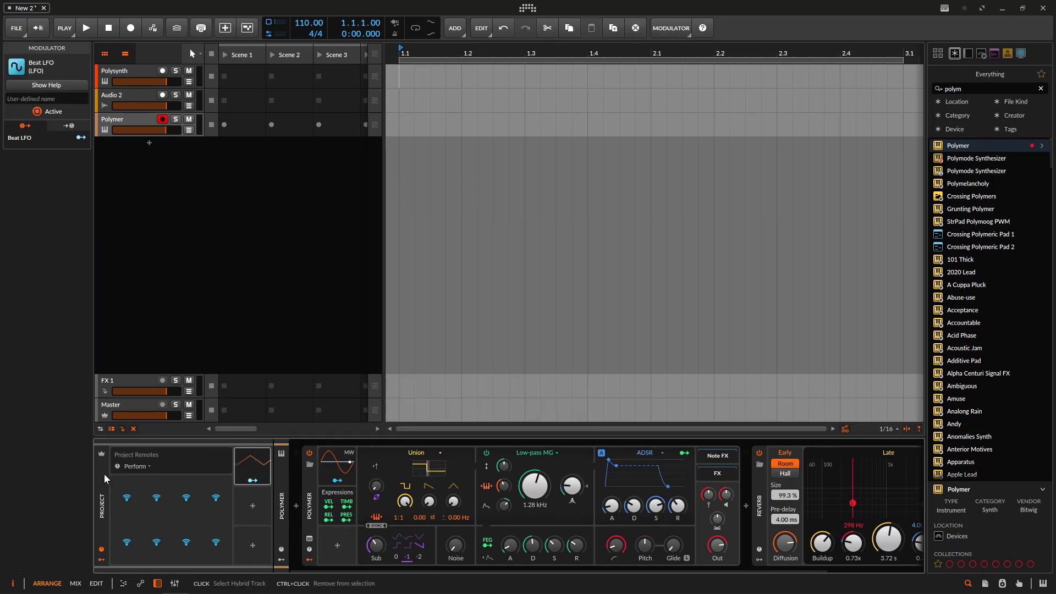
- Map Cutoff and ADSR Attack to the project remotes, and route the Beat LFO to Pulse at -0.21
left_click(128, 503)
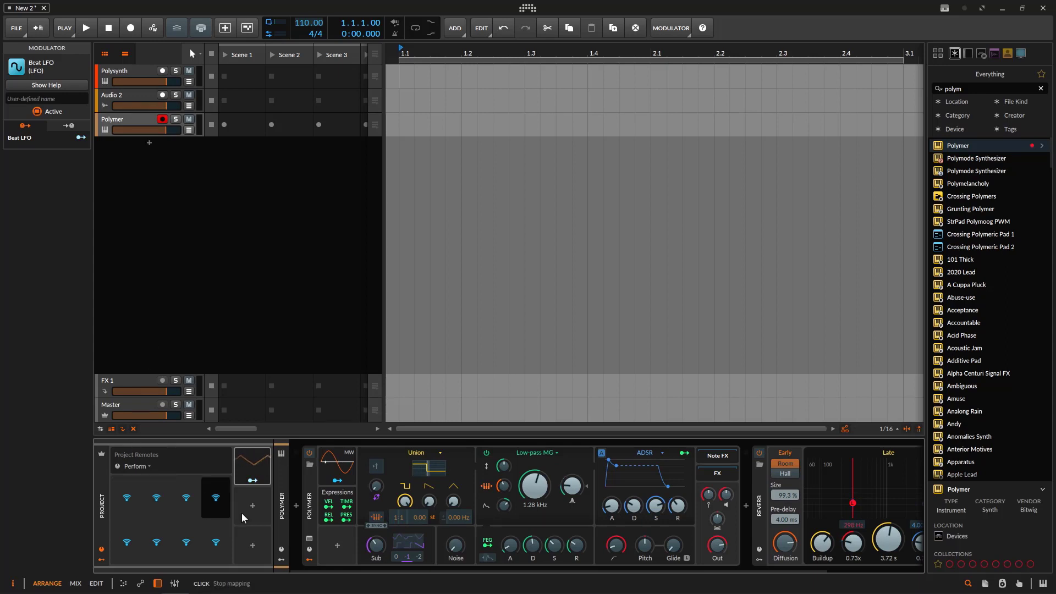
left_click(527, 484)
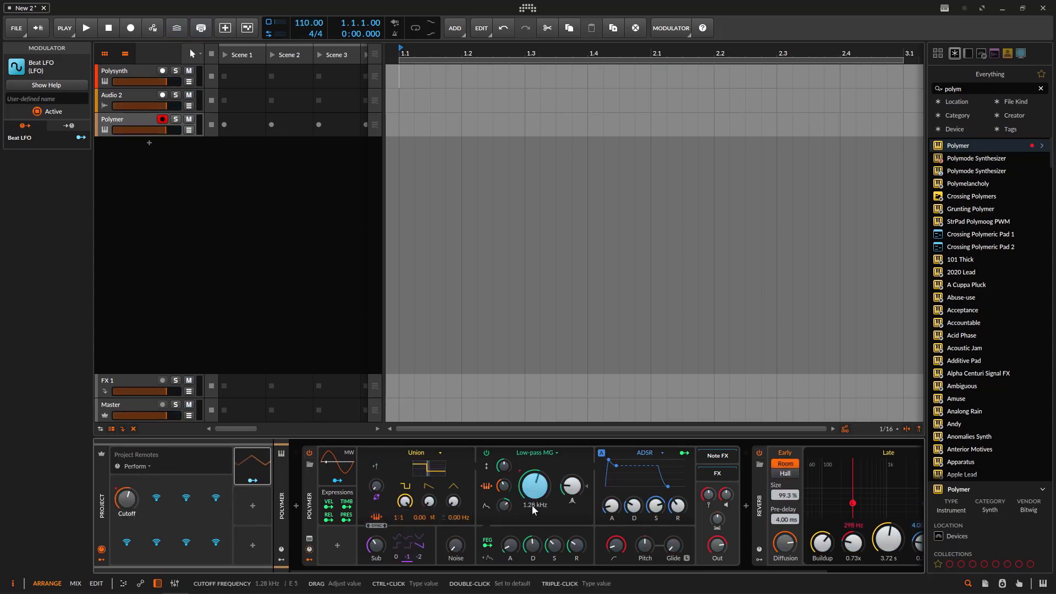
left_click(150, 506)
left_click(611, 504)
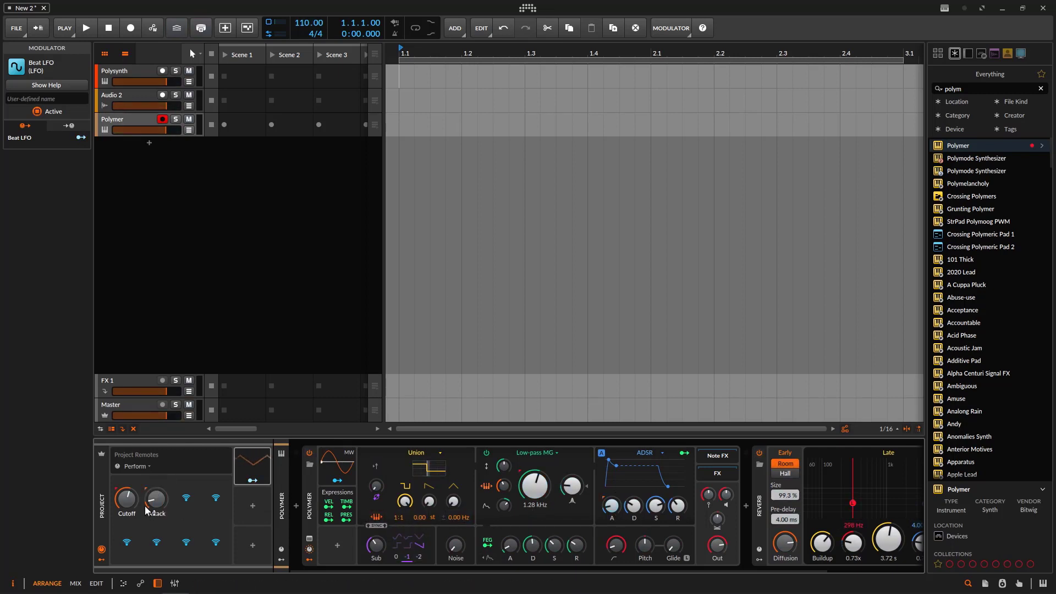
left_click(253, 481)
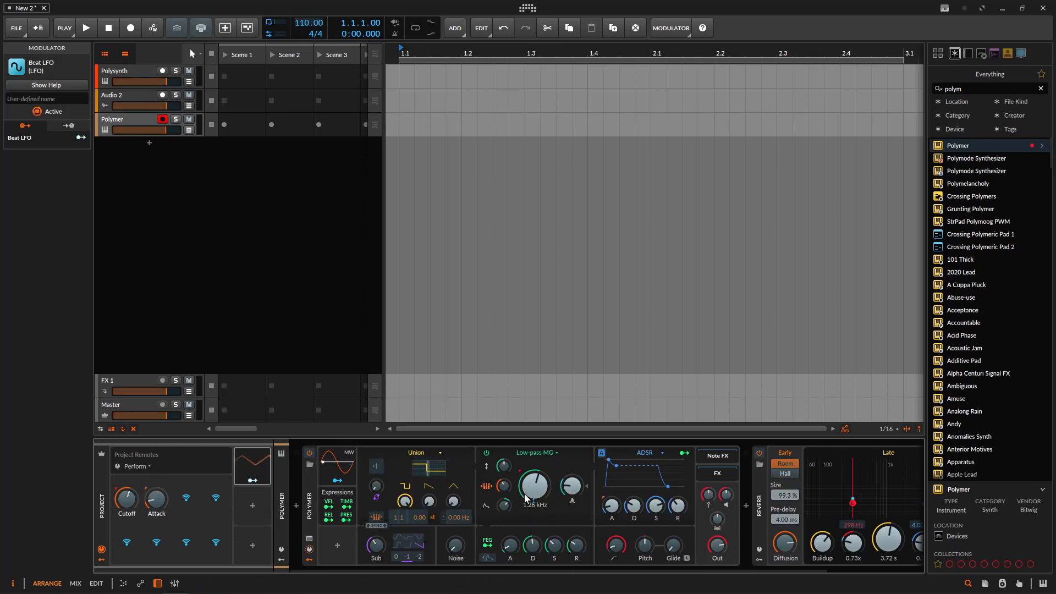
left_click_drag(405, 500, 405, 508)
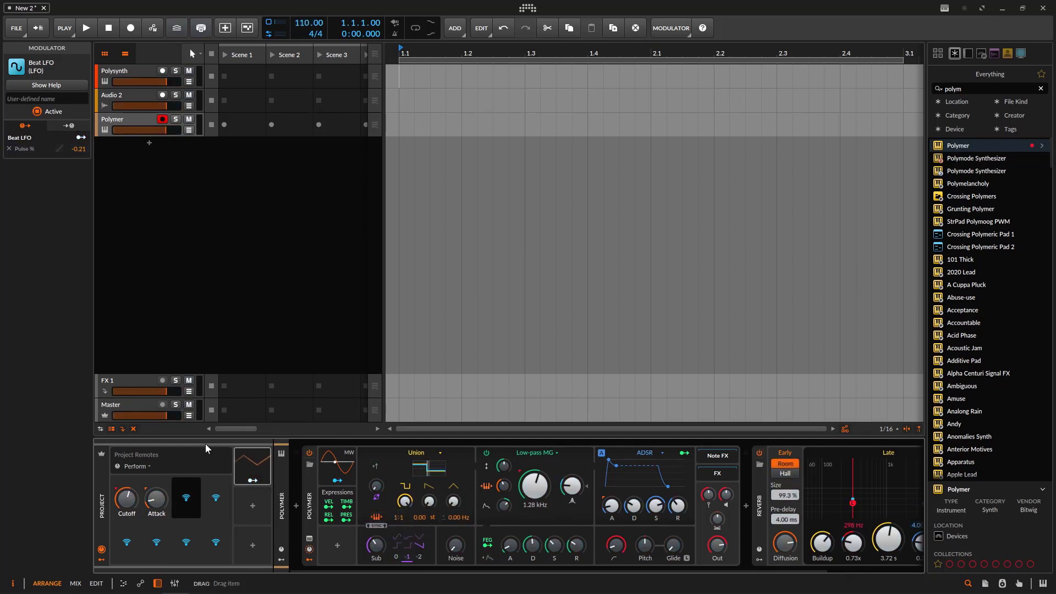
- Create a new clip in Polymer's Scene 1 slot and start playback
left_click(137, 70)
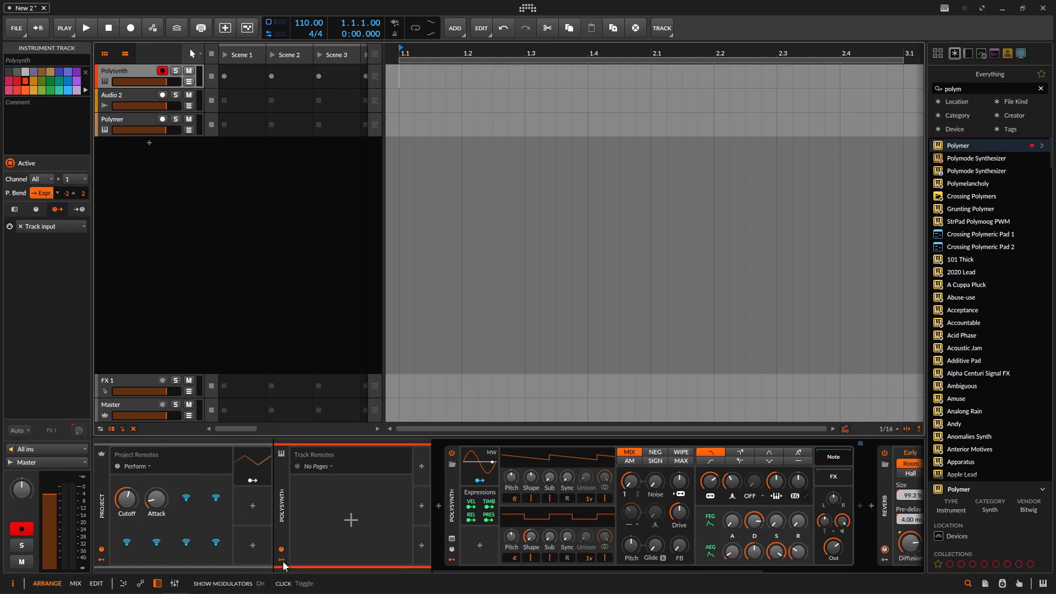
left_click(130, 121)
left_click(130, 75)
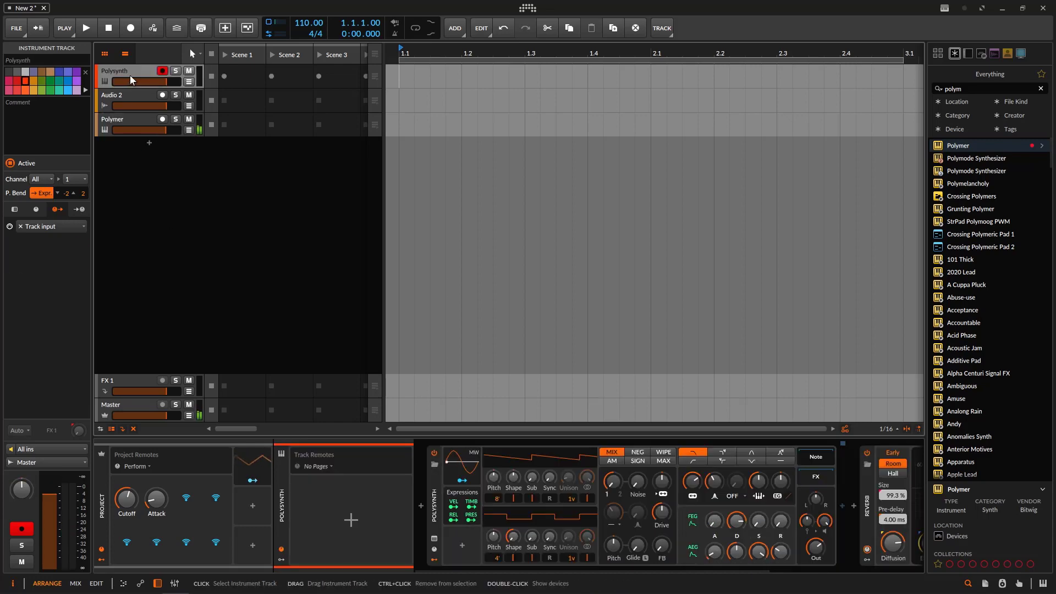
left_click(237, 124)
double_click(237, 124)
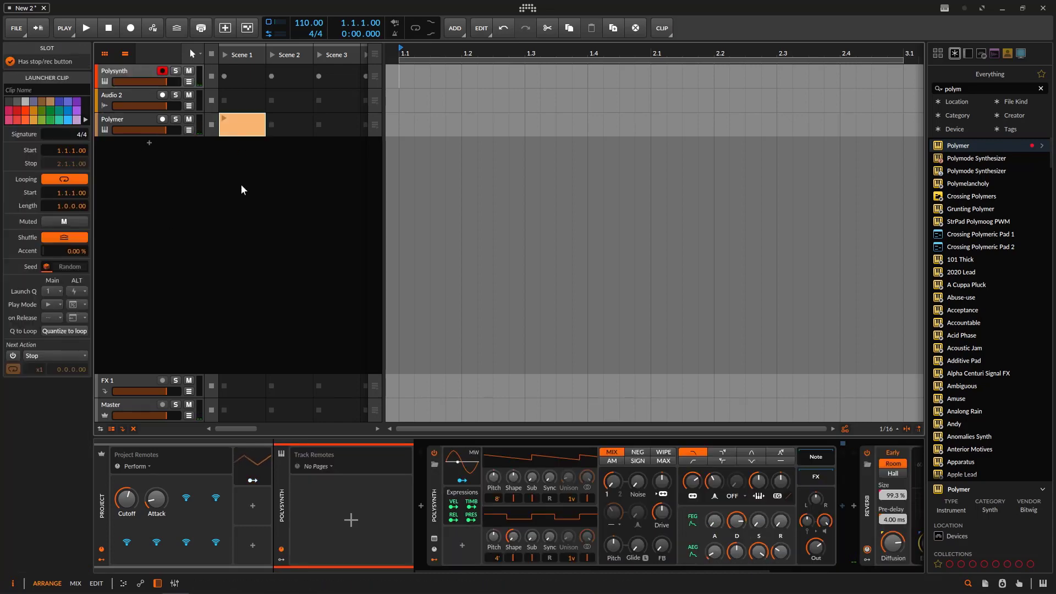
key("space")
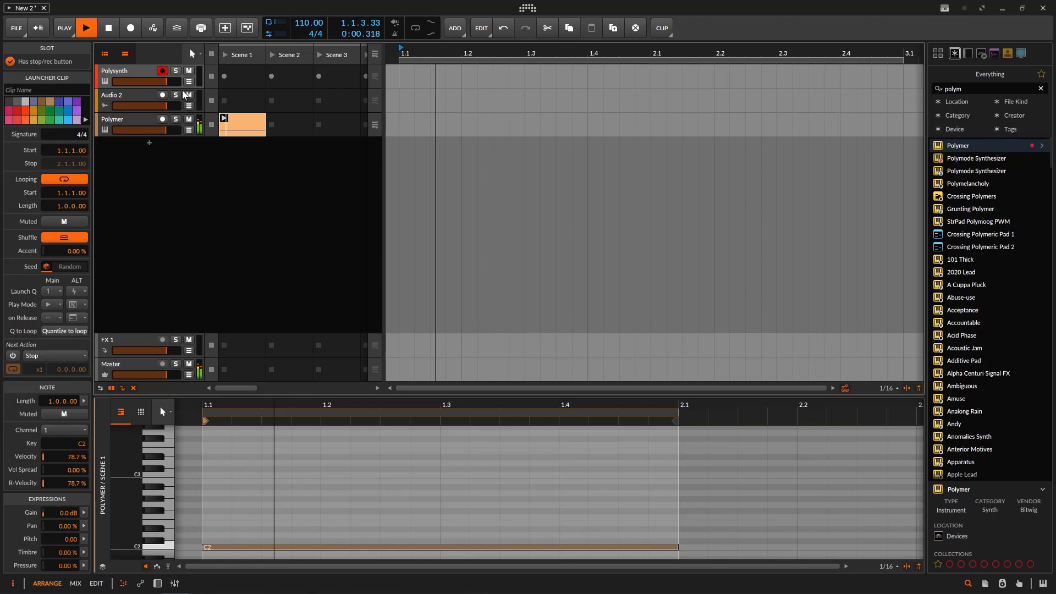
- Hide the Polysynth's empty Track Remotes panel, leaving the Cutoff and Attack Project Remotes
left_click(145, 124)
double_click(145, 126)
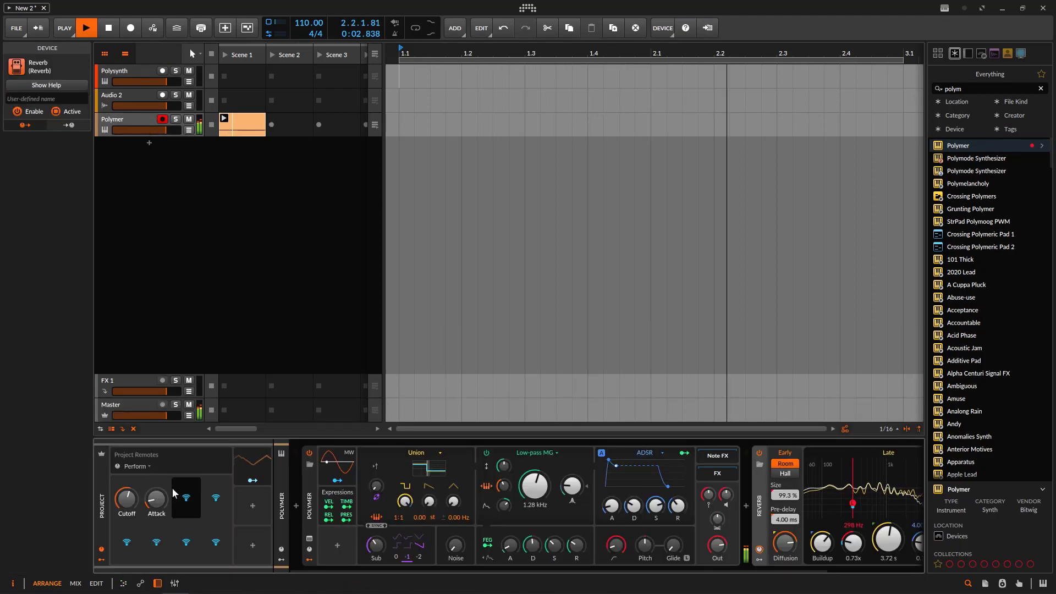
left_click(131, 71)
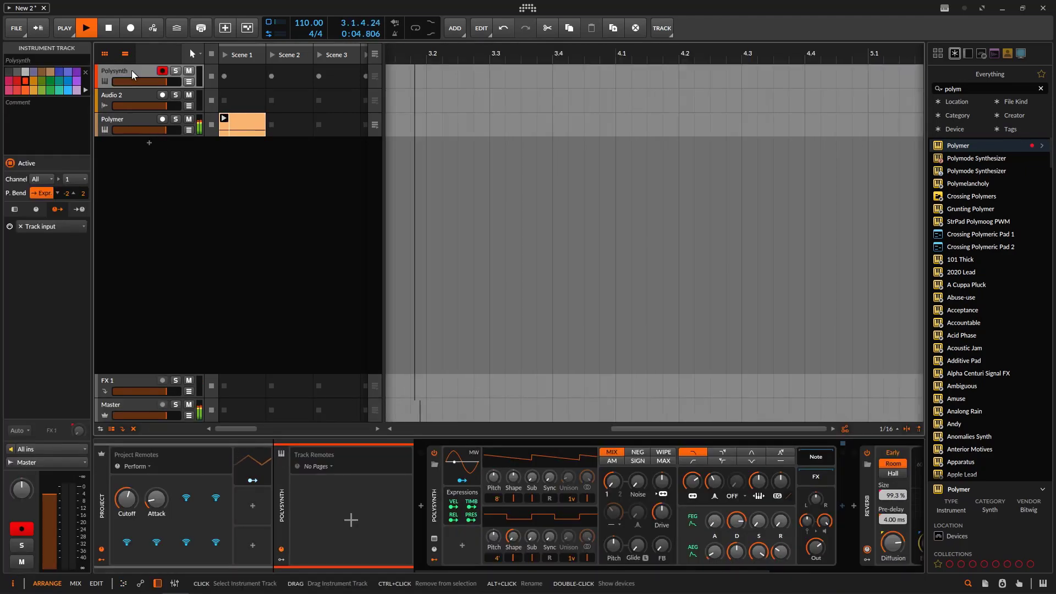
left_click(281, 550)
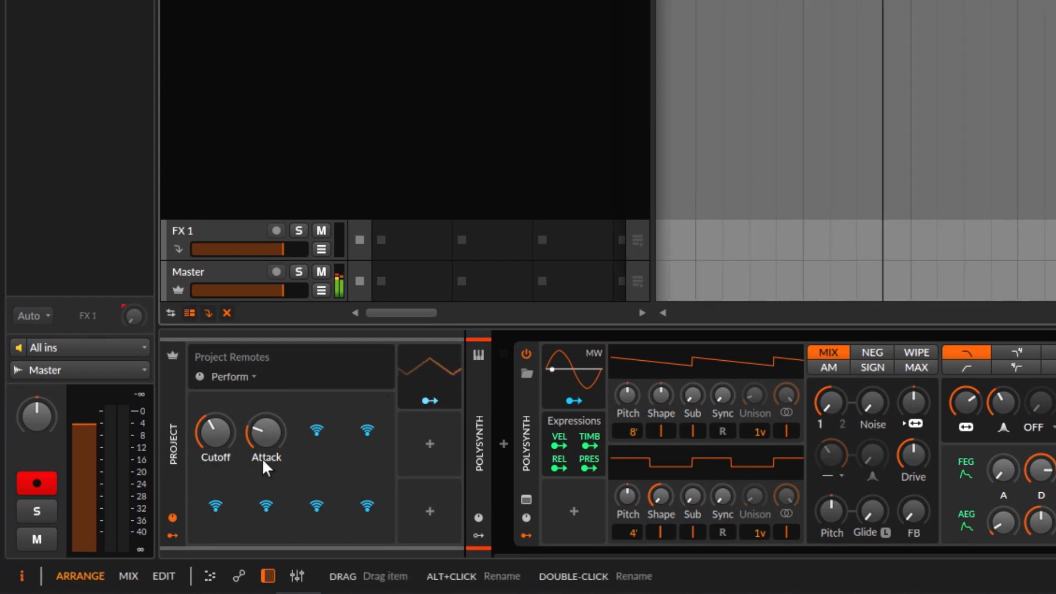
- Rename the Cutoff remote to 'Poly Cut', turn it down slightly, and stop playback
double_click(217, 458)
type("Poly")
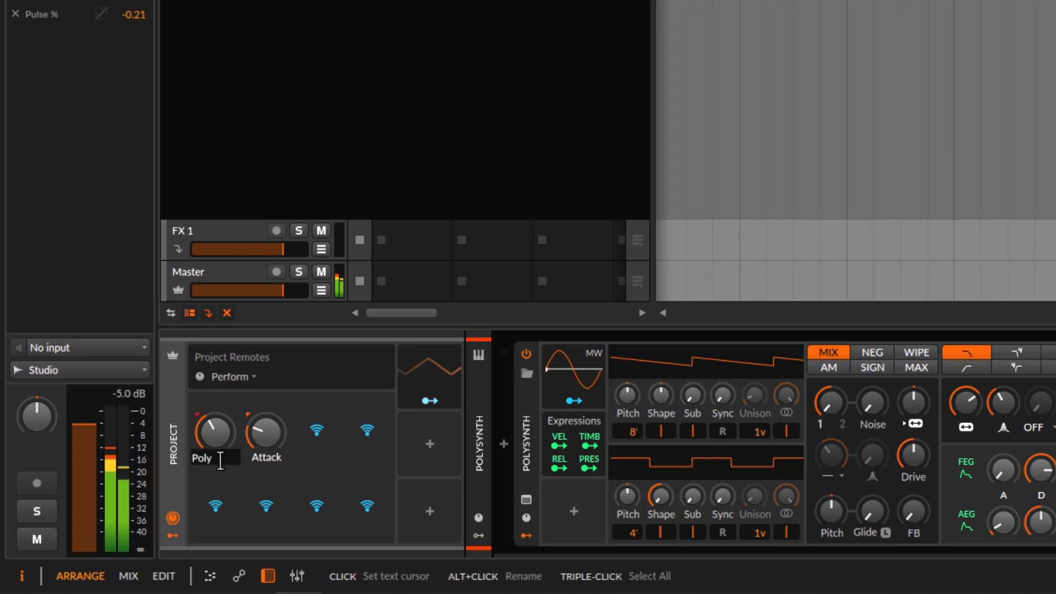
type(" Cut")
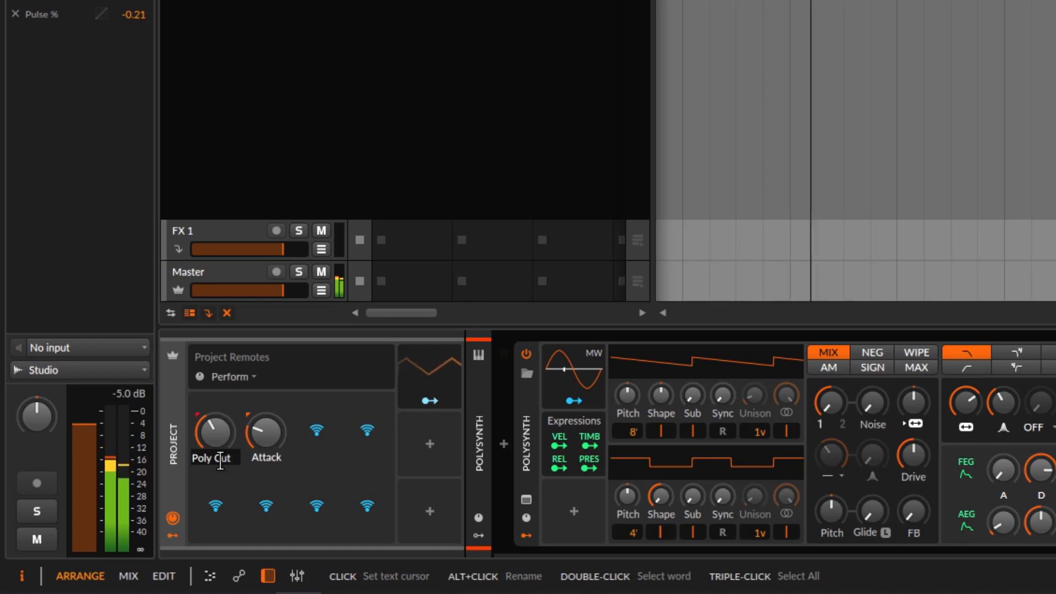
key("Return")
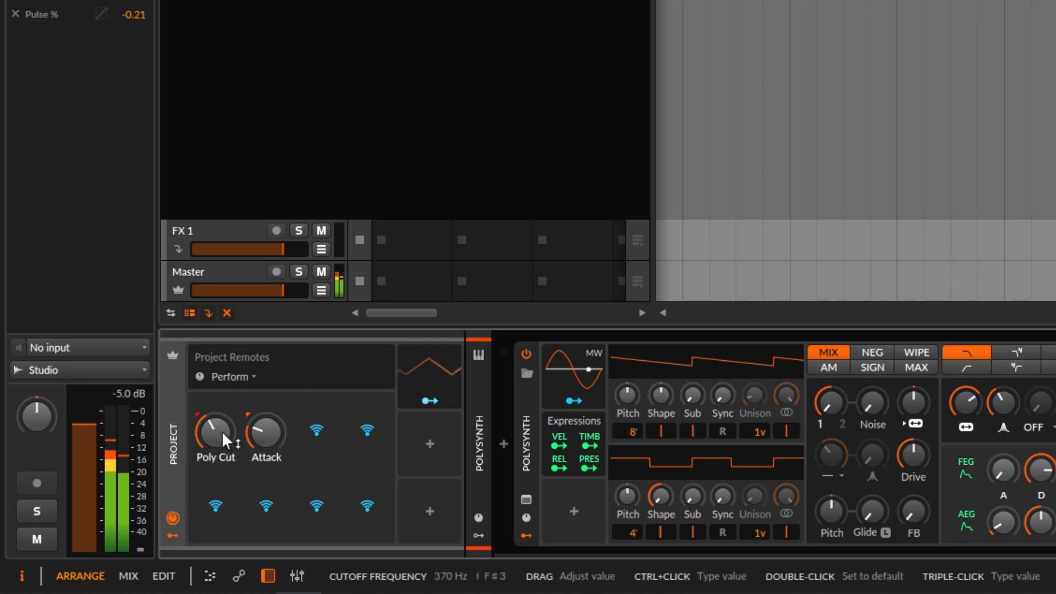
left_click_drag(222, 431, 223, 432)
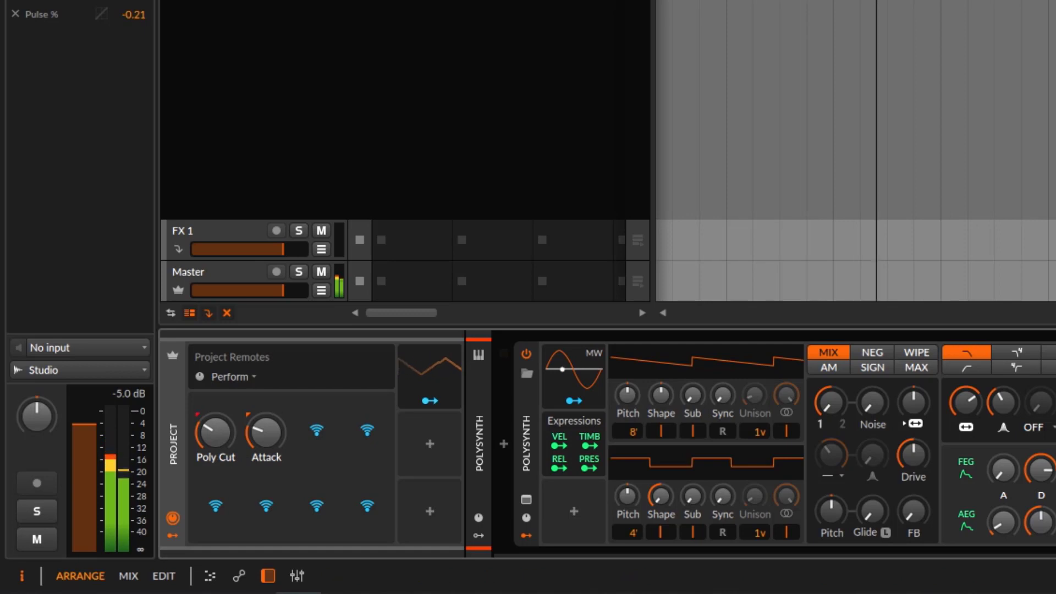
key("space")
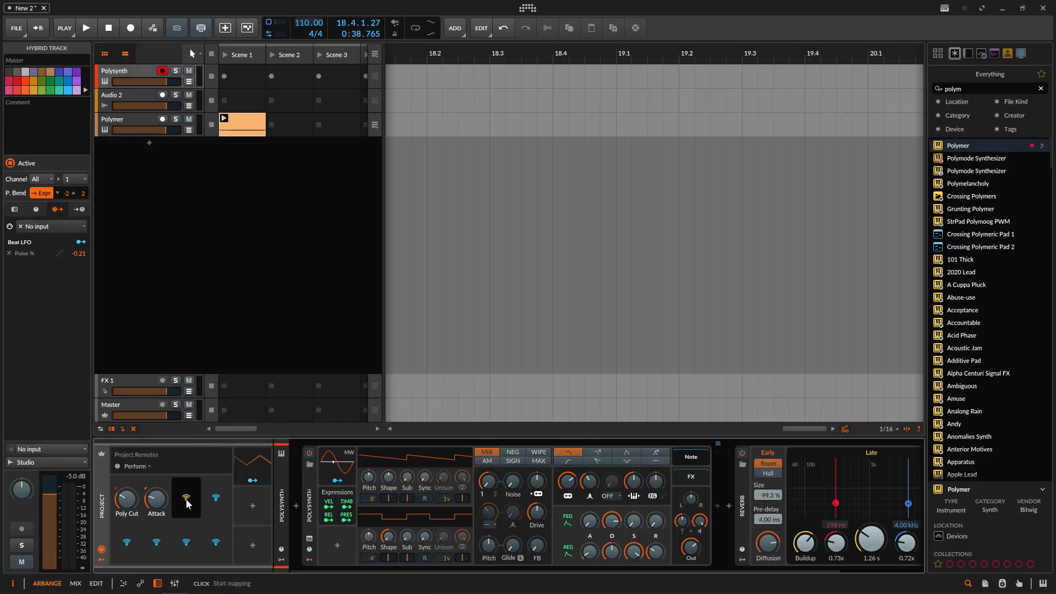
- Map the project tempo to an empty remote and turn it down to 104.50 BPM
left_click(186, 502)
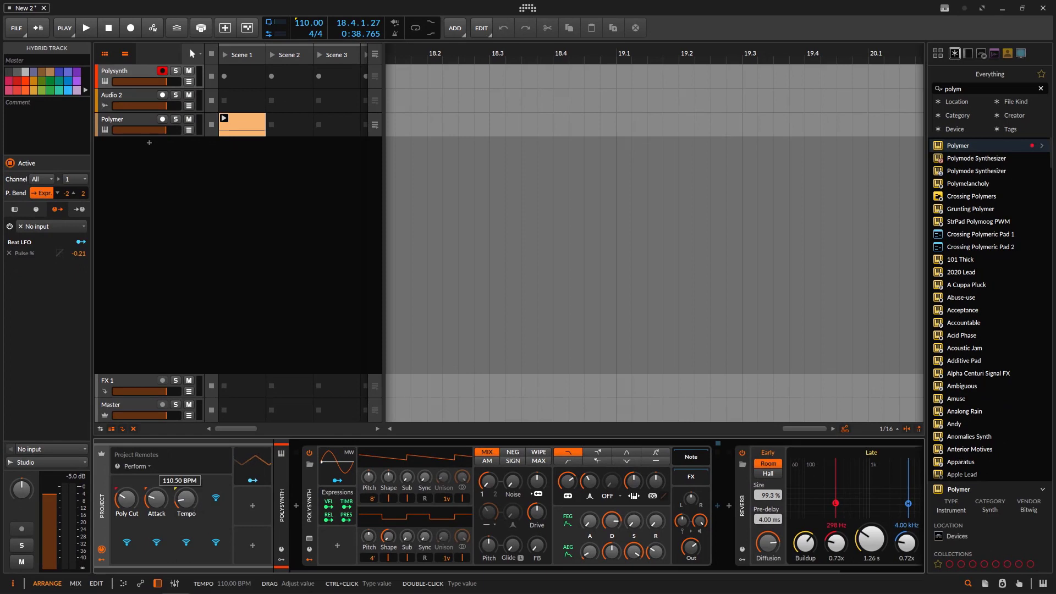
left_click_drag(308, 23, 309, 0)
key("space")
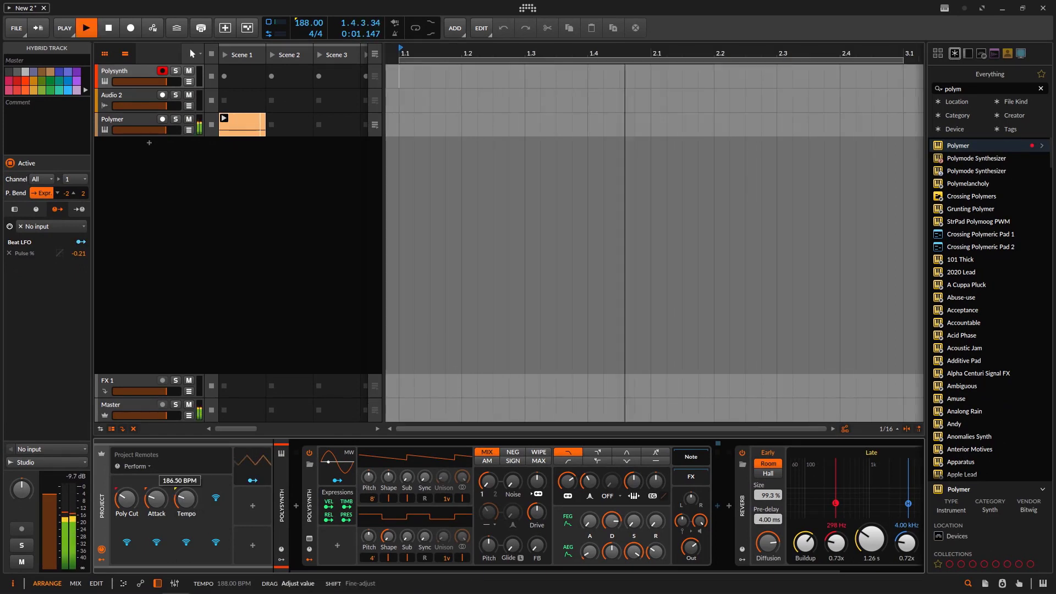
left_click_drag(186, 499, 186, 548)
key("space")
- Map Audio 2's volume to the fourth remote, lower it, and collapse Project Remotes
left_click(282, 549)
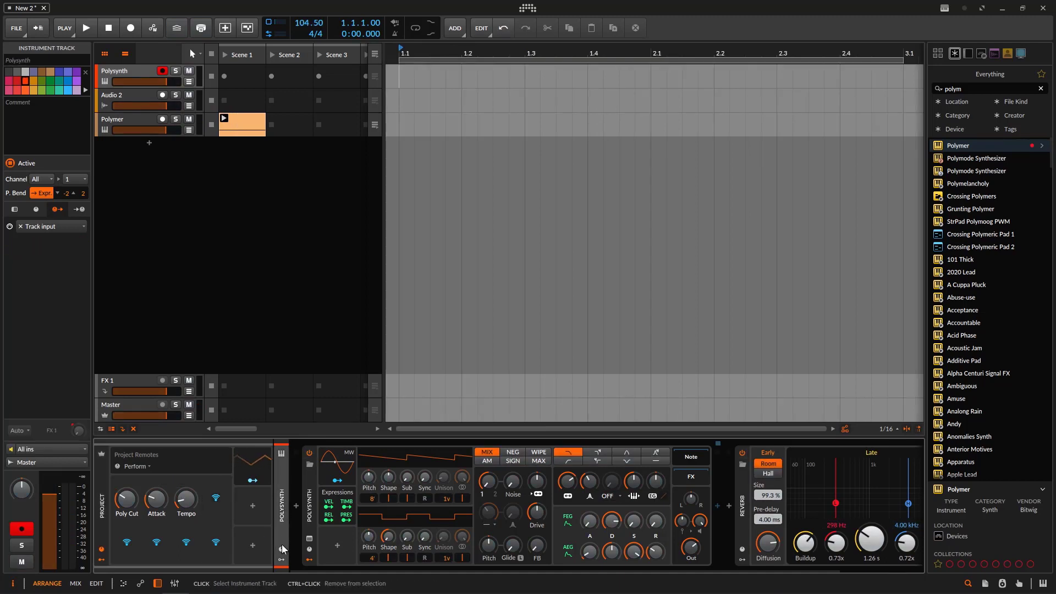
mouse_move(282, 564)
left_mouse_down()
mouse_move(309, 565)
mouse_move(276, 565)
left_mouse_up()
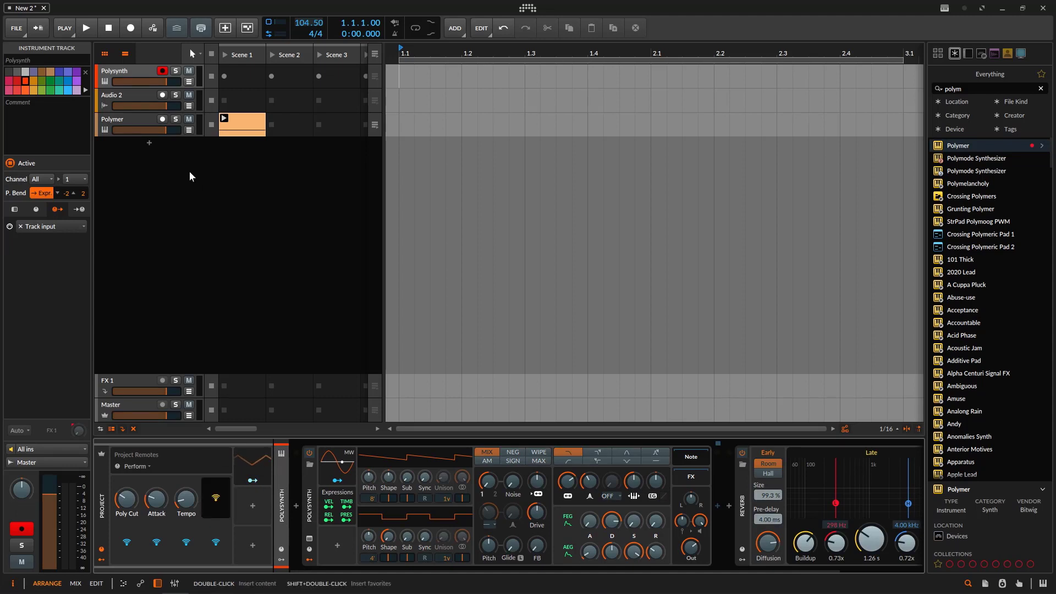
left_click(166, 104)
left_click_drag(217, 501, 217, 517)
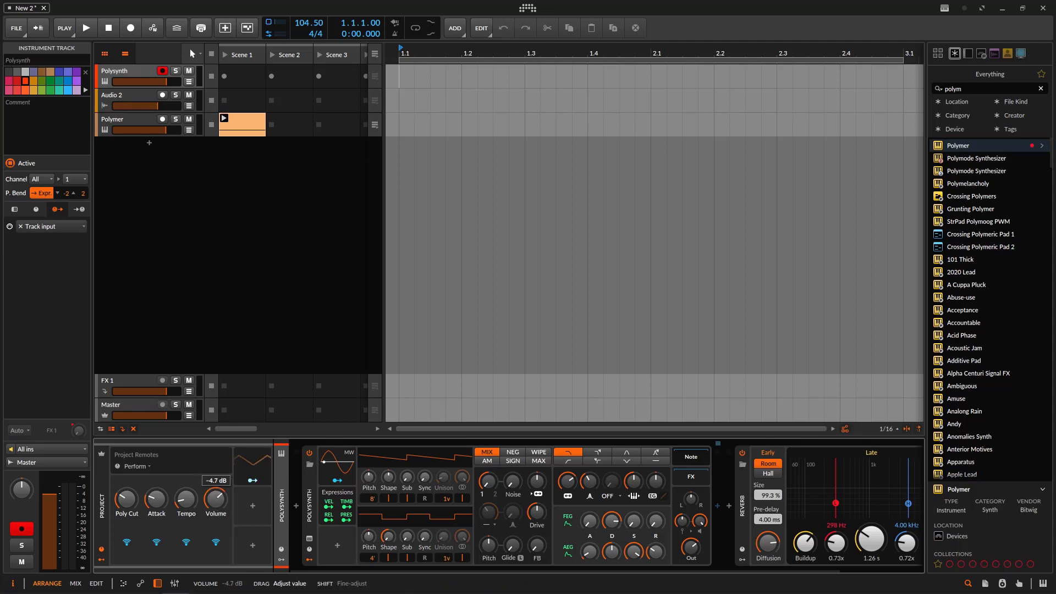
left_click(130, 71)
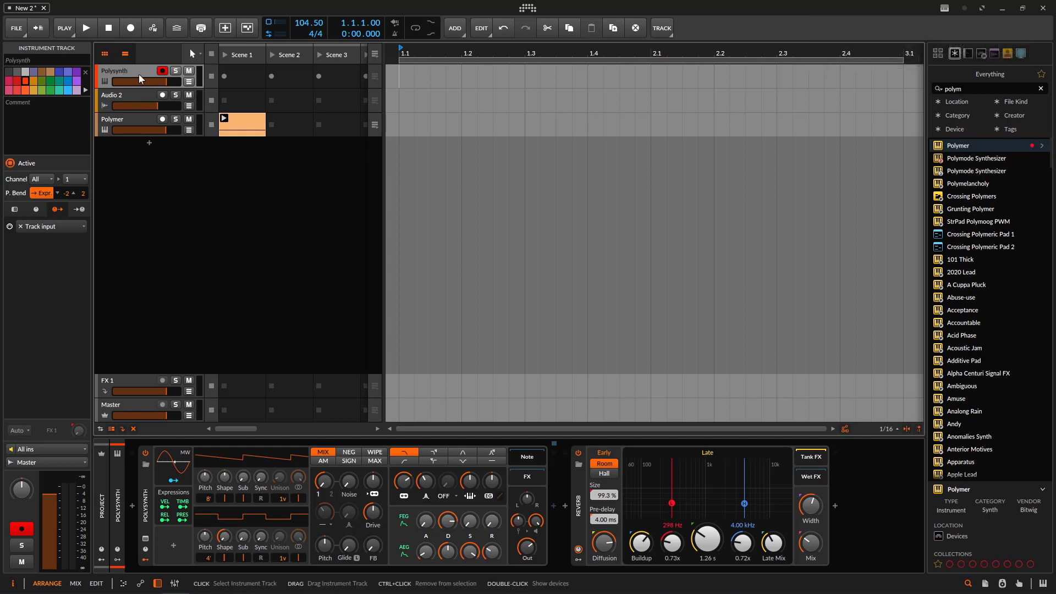
- Show and then hide the Project Remotes and modulators in the device area
left_click(101, 549)
left_click(101, 561)
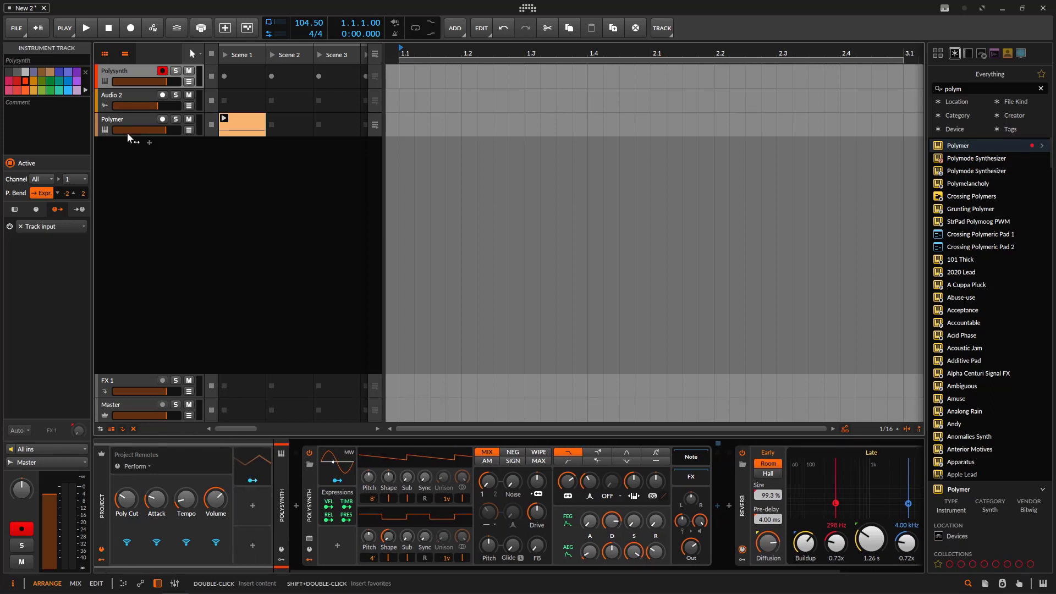
left_click(101, 549)
left_click(101, 561)
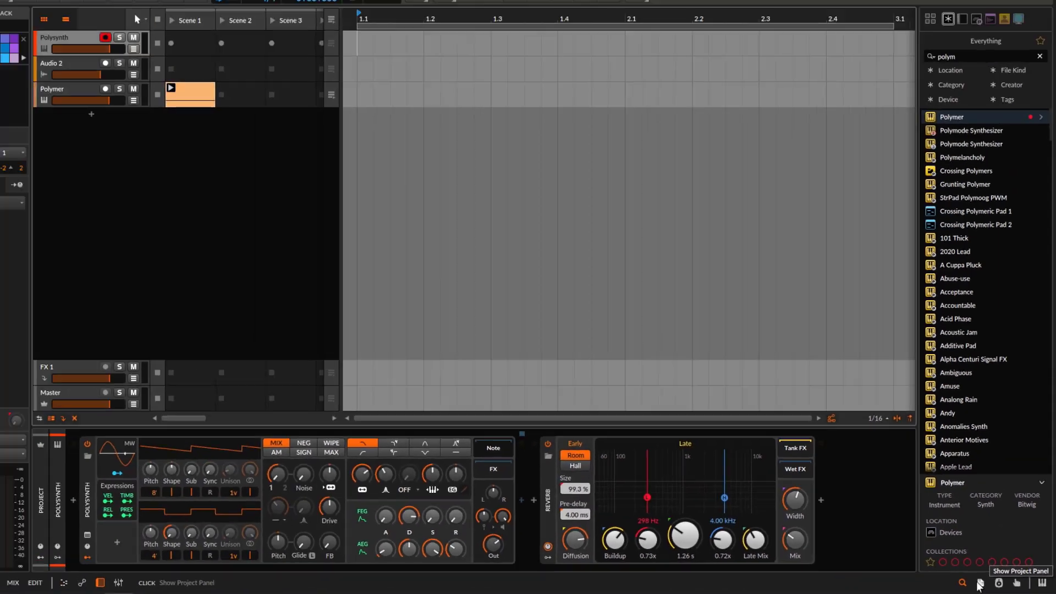
- Show the Project Panel instead of the browser, widen it, and expand modulators and Project Remotes
left_click(856, 564)
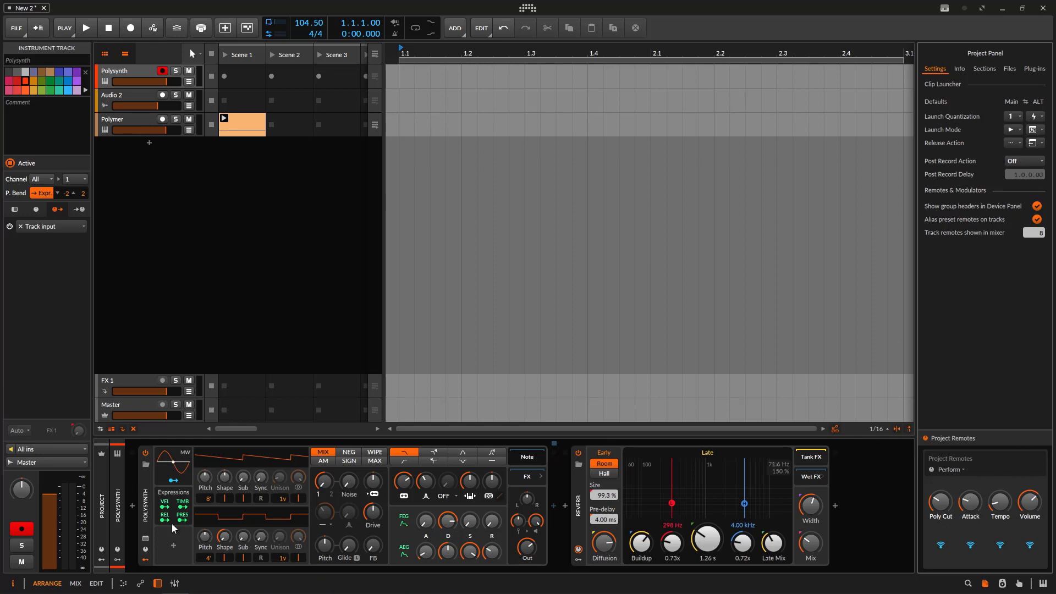
left_click(101, 560)
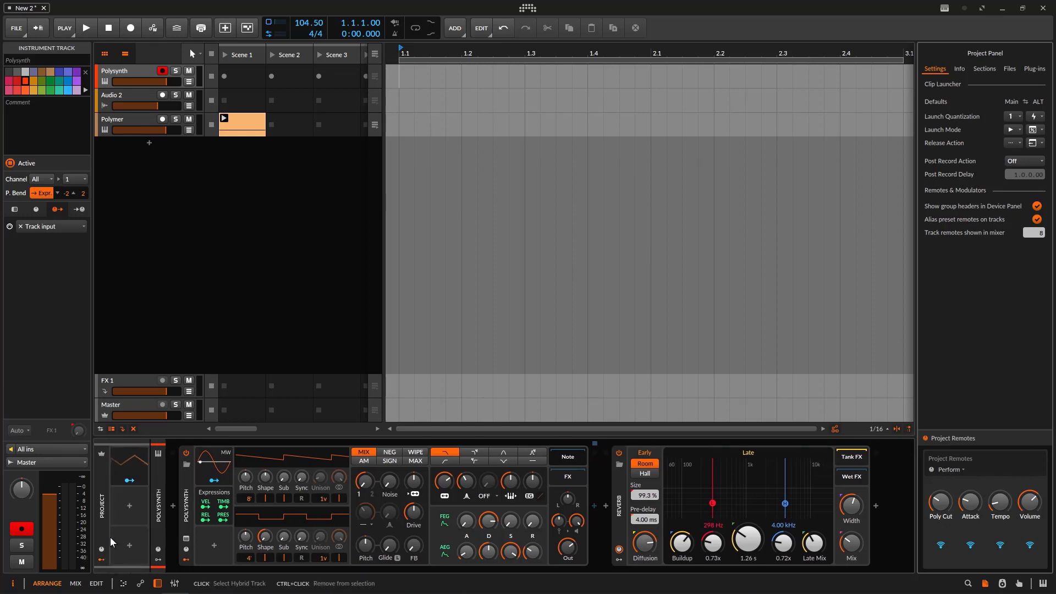
left_click(102, 549)
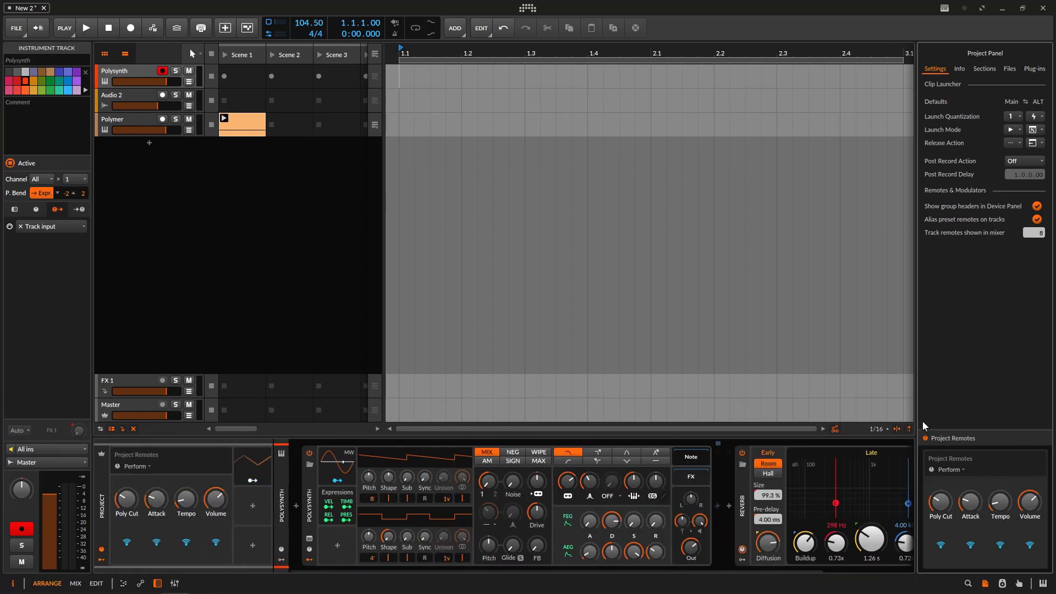
left_click_drag(920, 421, 787, 422)
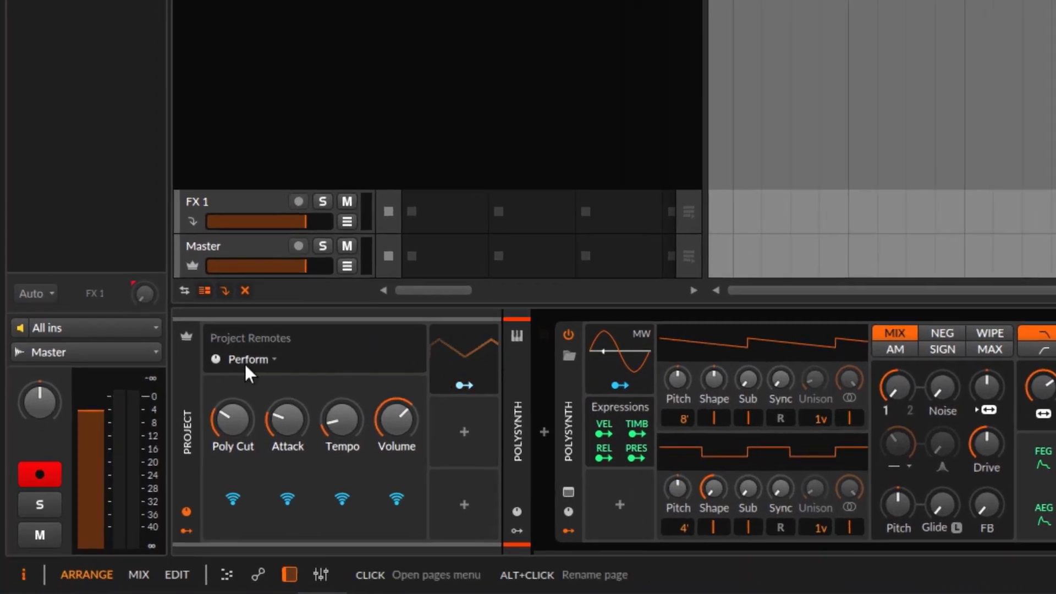
- Switch Project Remotes to the Beat LFO page, narrow the Project Panel, and restore the inspector
left_click(263, 359)
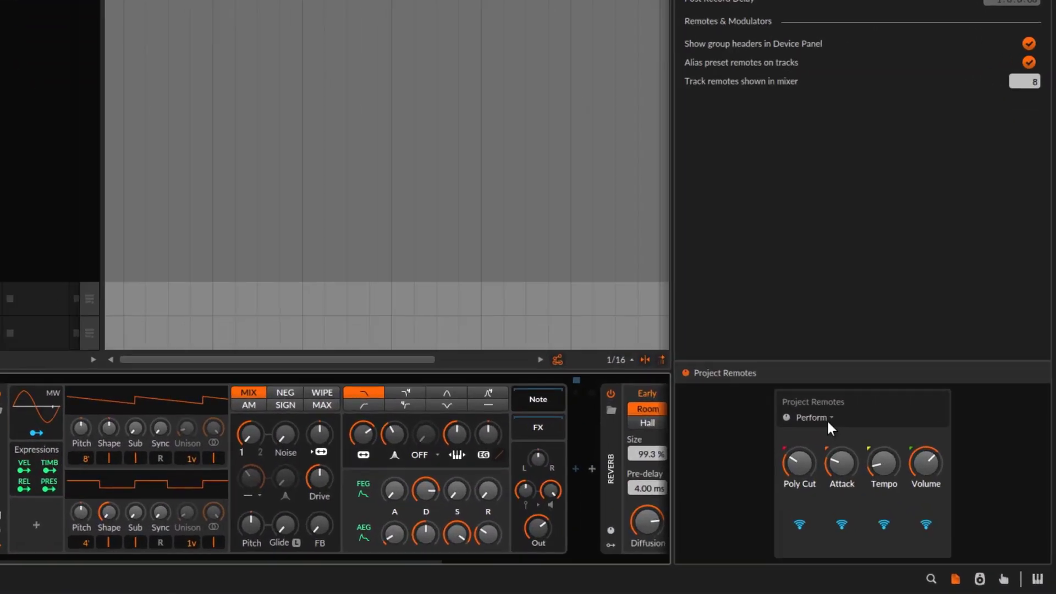
left_click(885, 470)
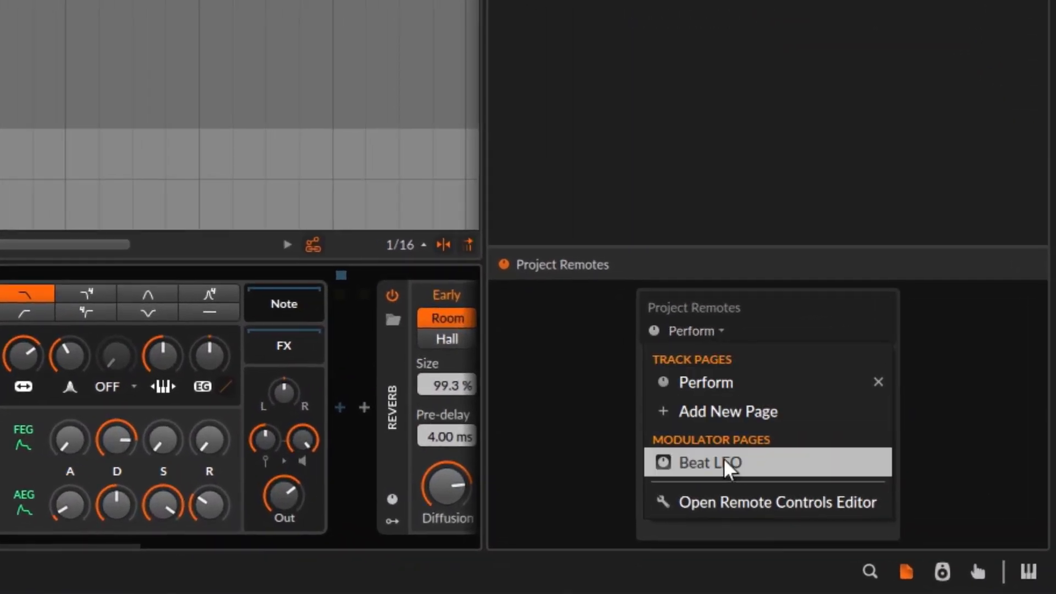
left_click(729, 465)
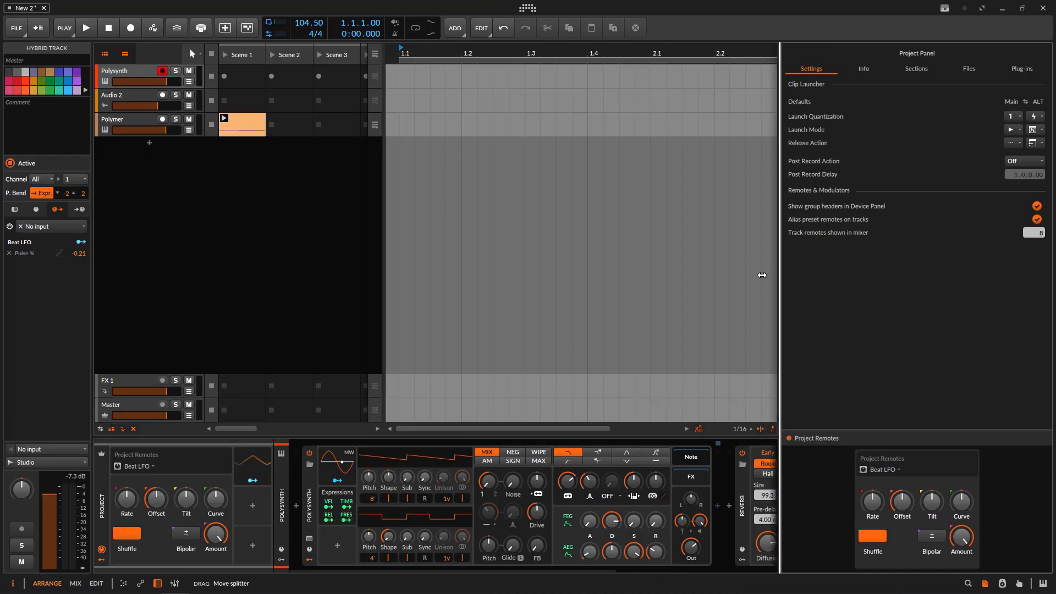
left_click_drag(762, 275, 928, 301)
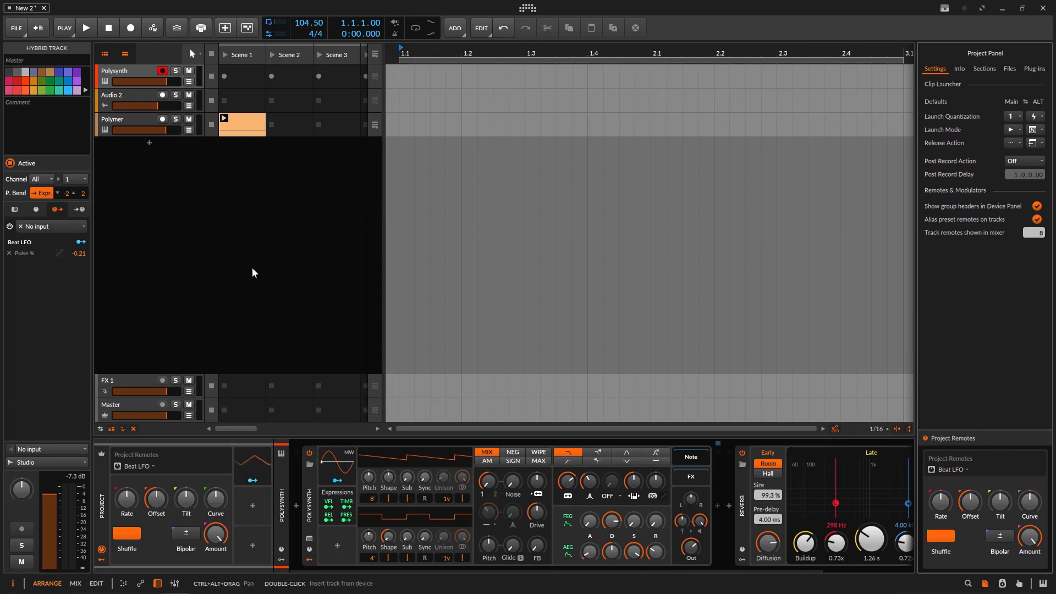
left_click(242, 125)
left_click(104, 478)
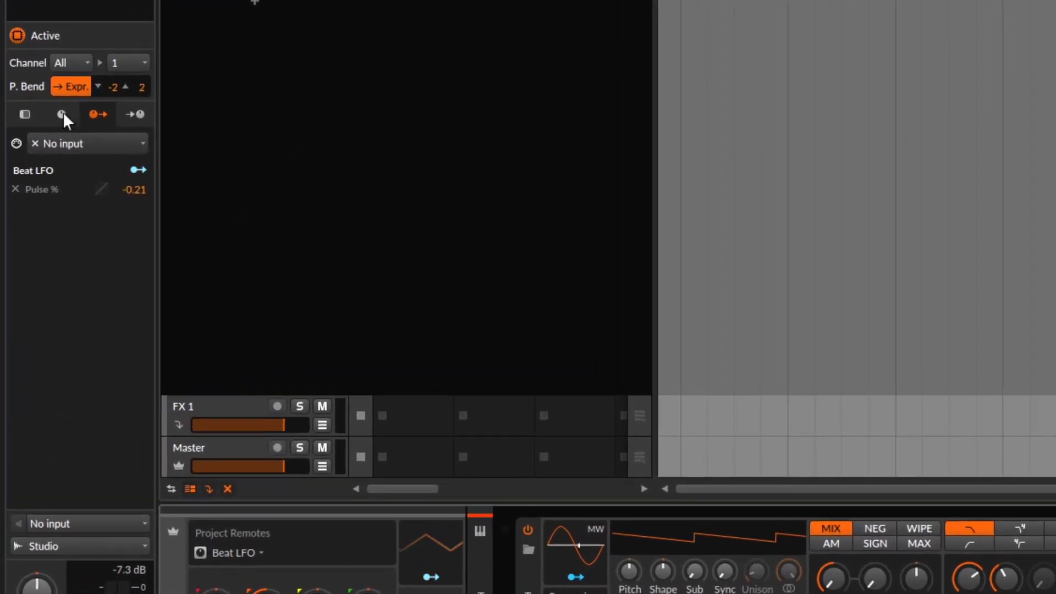
- List the Beat LFO remotes in the inspector and collapse the device area's Project Remotes
left_click(49, 160)
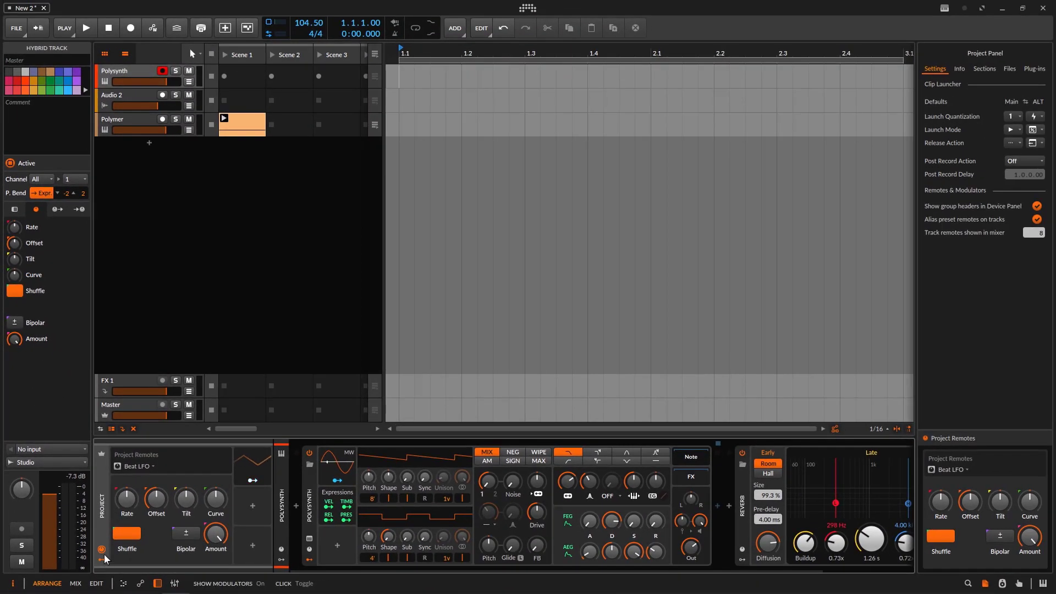
left_click(103, 556)
left_click(103, 555)
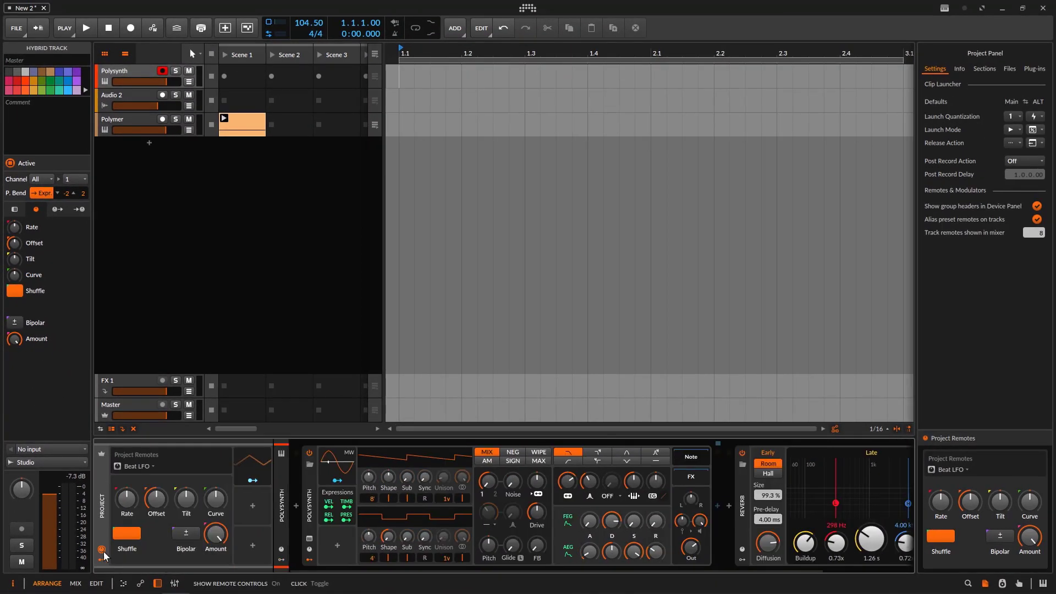
left_click(100, 559)
left_click(101, 559)
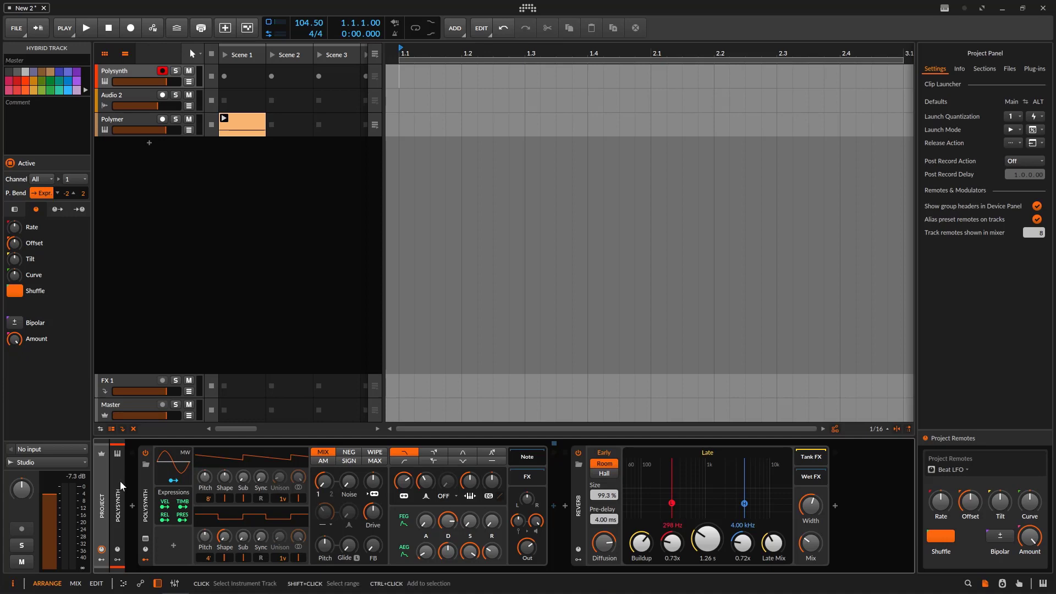
- Select the Polymer track and expand its Track Remotes (Cutoff, R. Time, Volume, Pan)
left_click(130, 118)
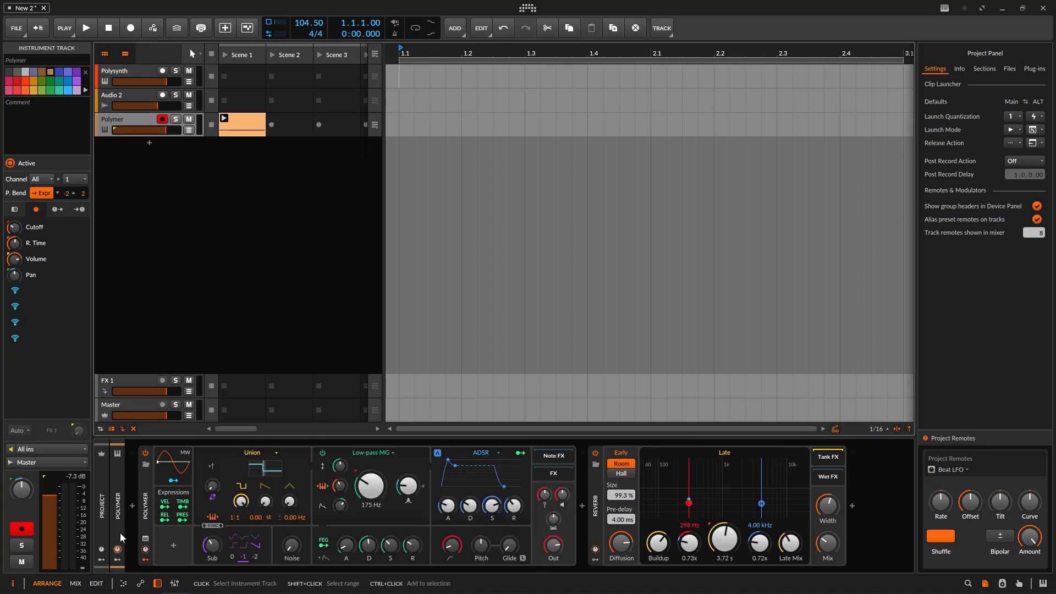
left_click(117, 550)
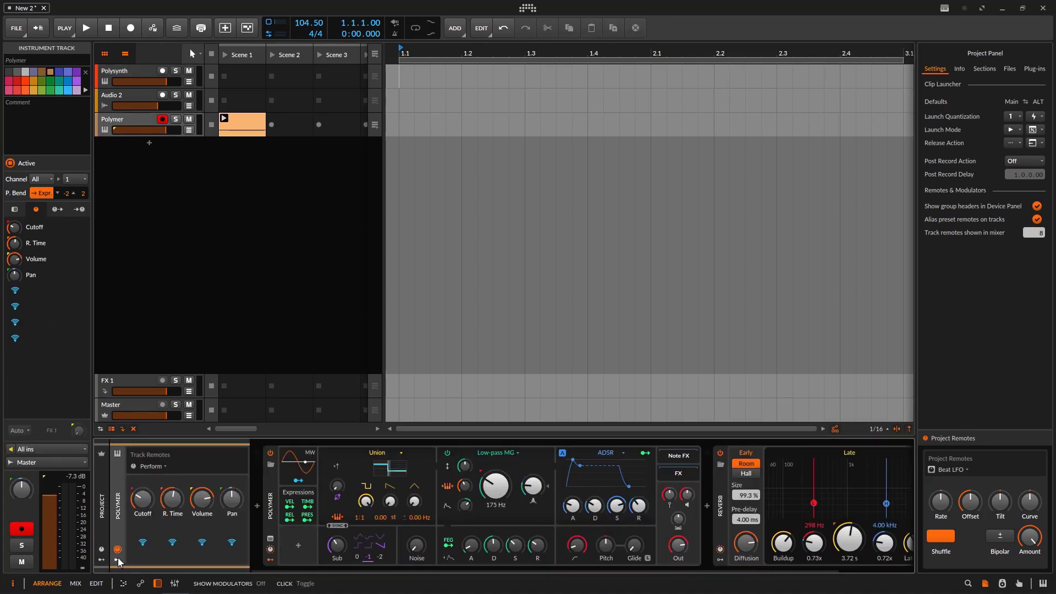